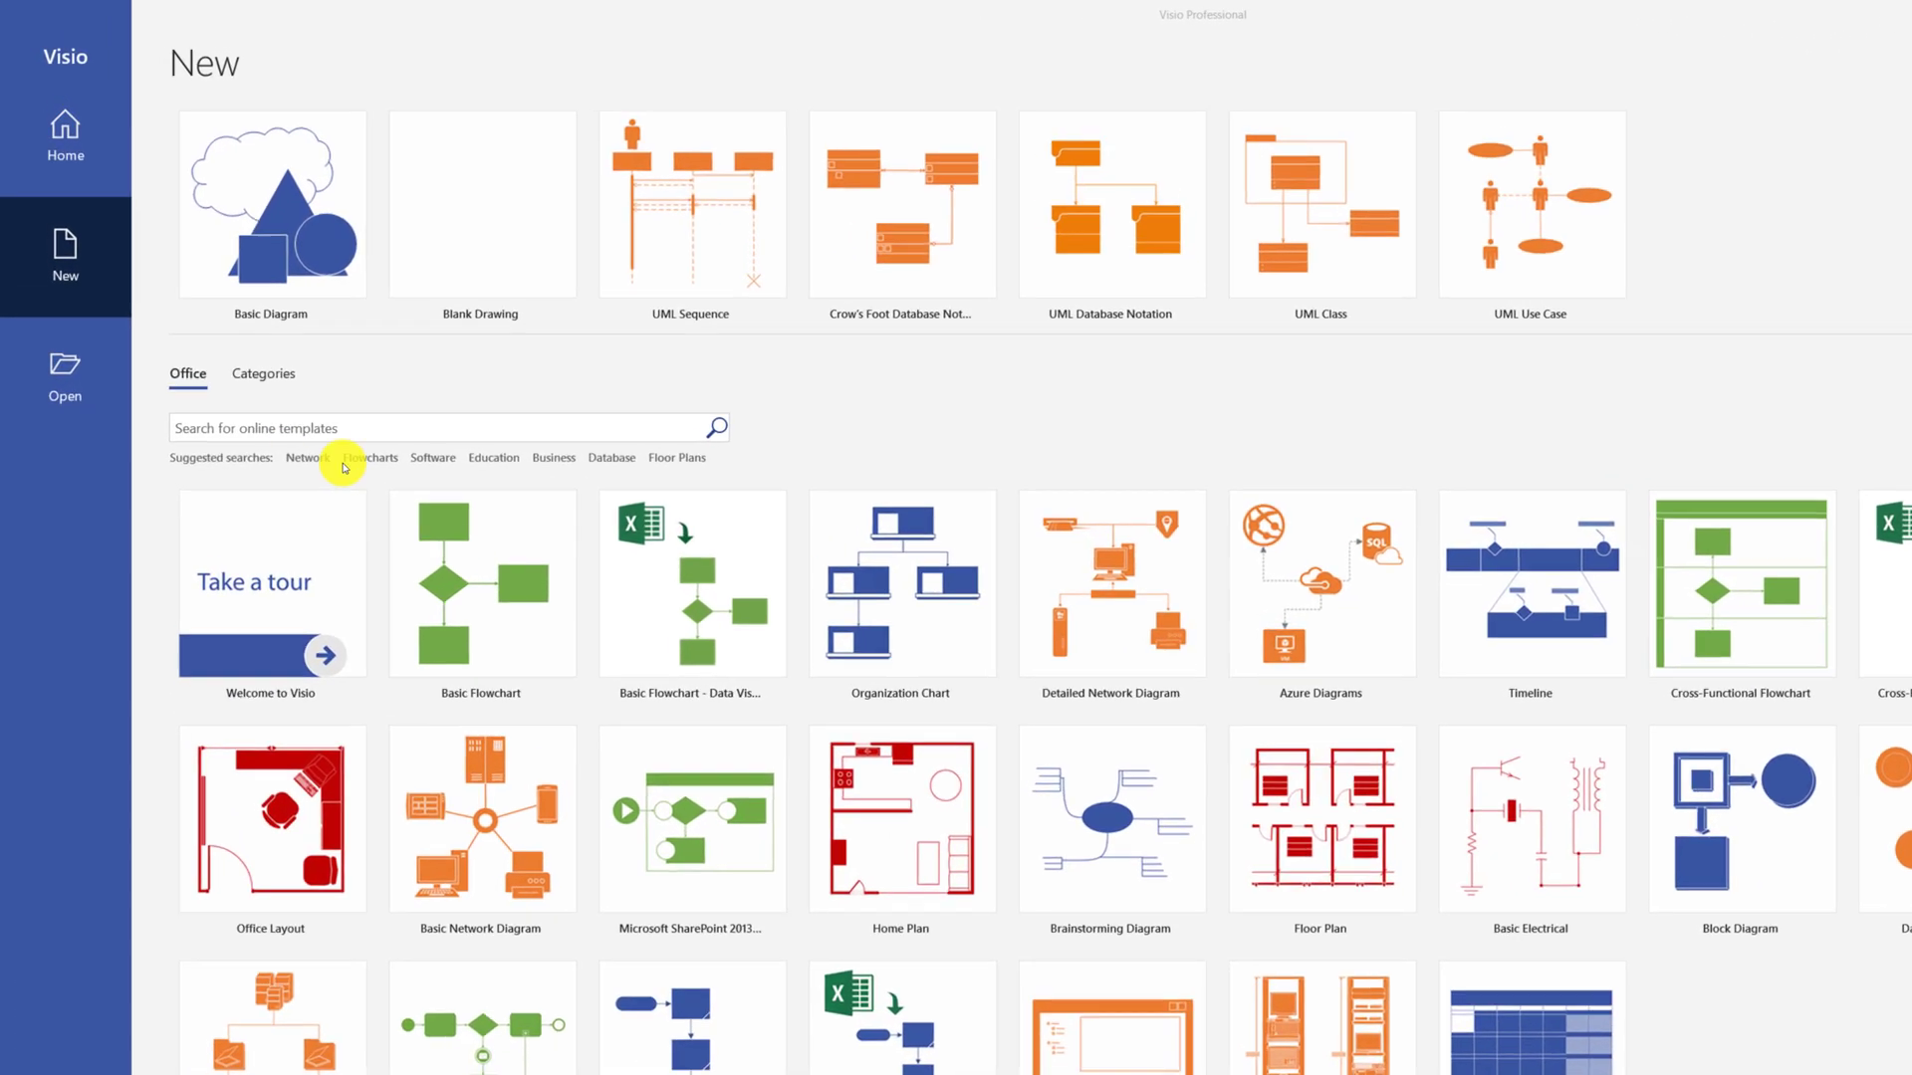
# Step: Search the online templates for 'uml sequence'
pyautogui.click(202, 397)
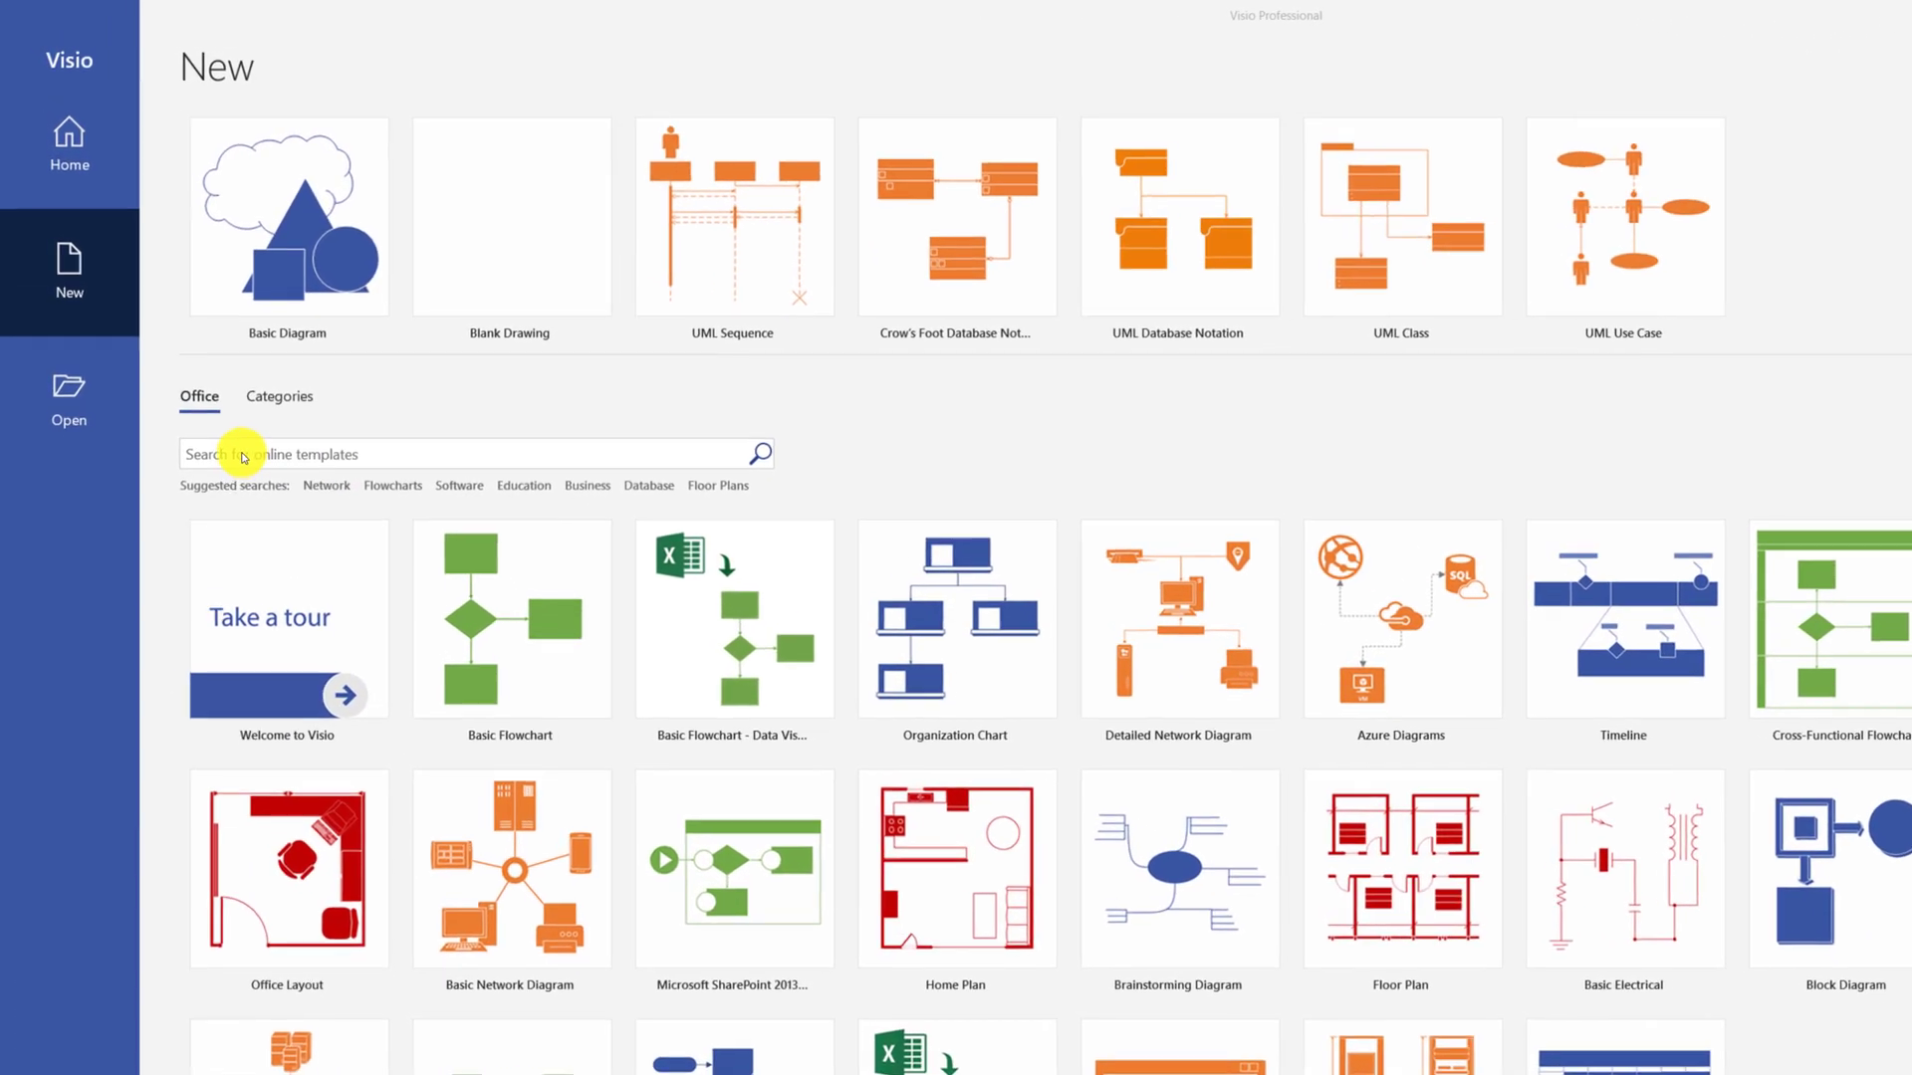
pyautogui.write('uml sequence')
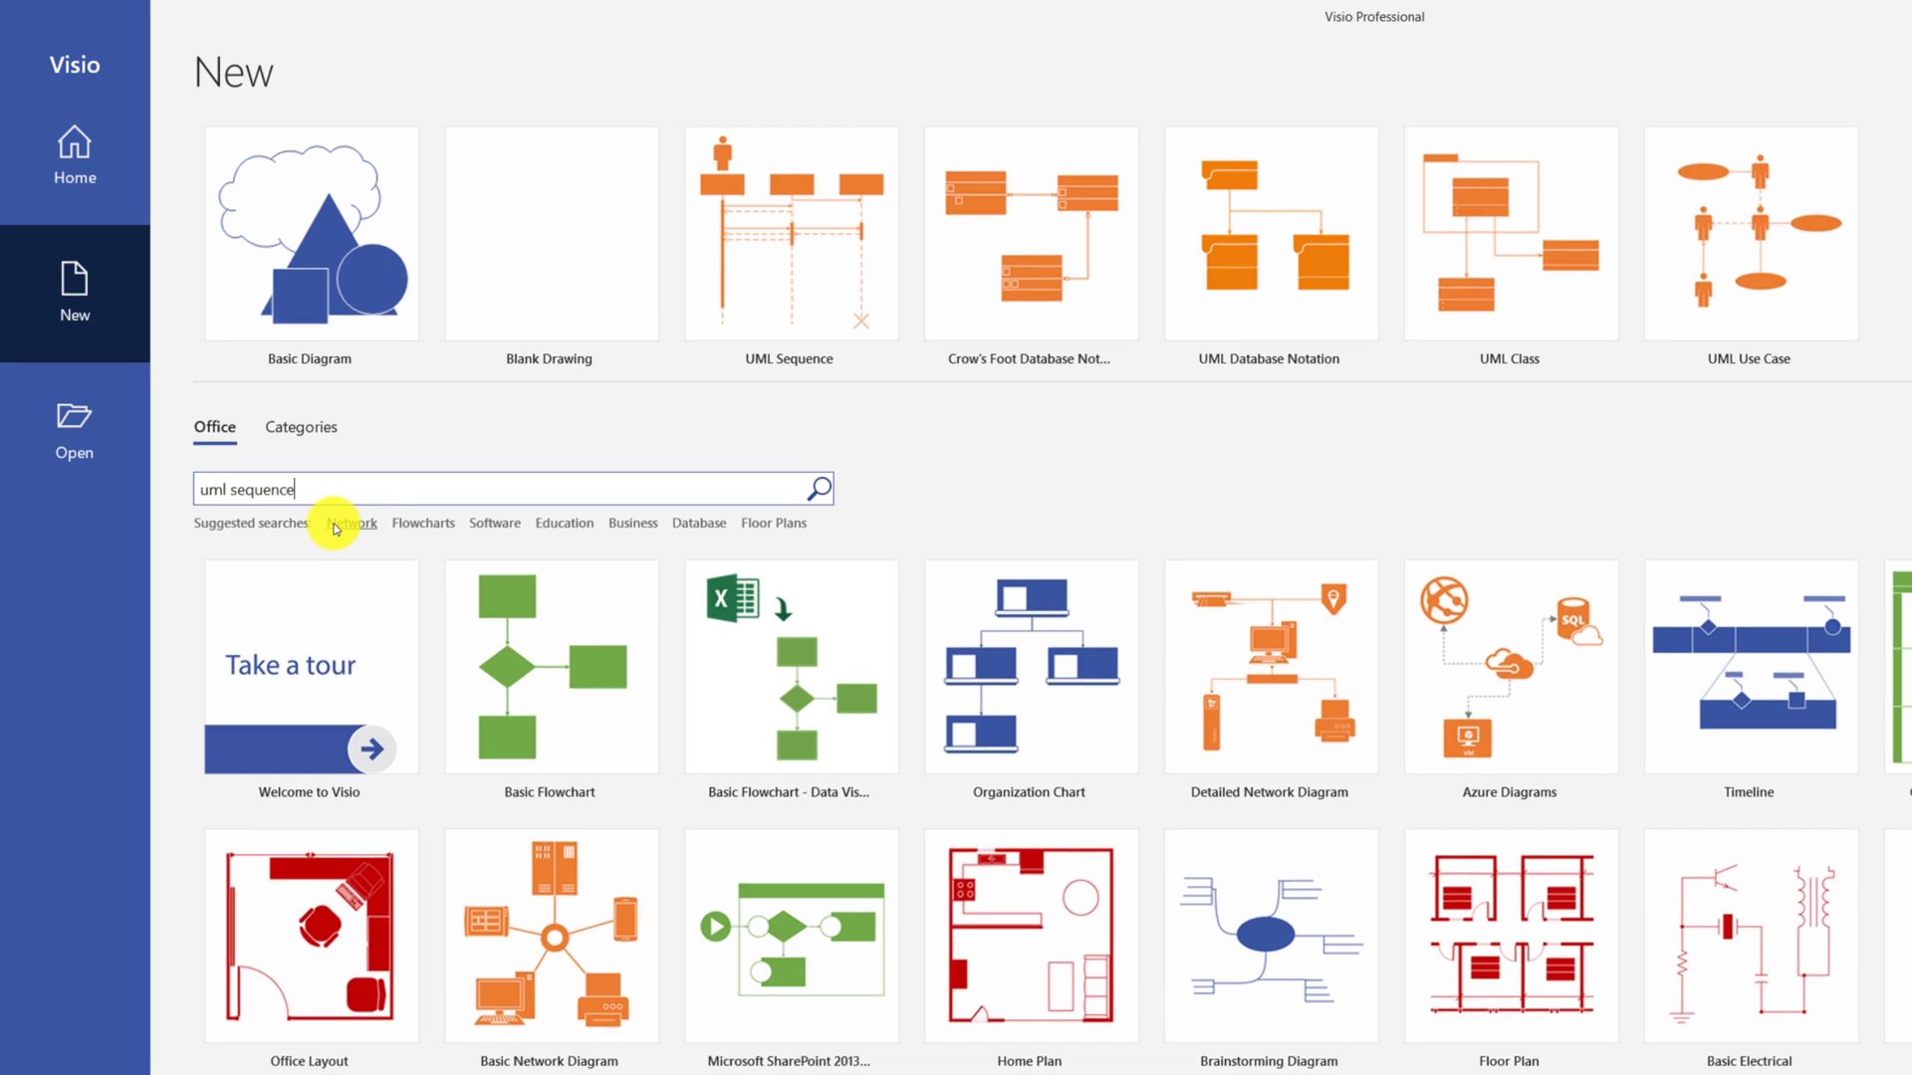
pyautogui.press('Return')
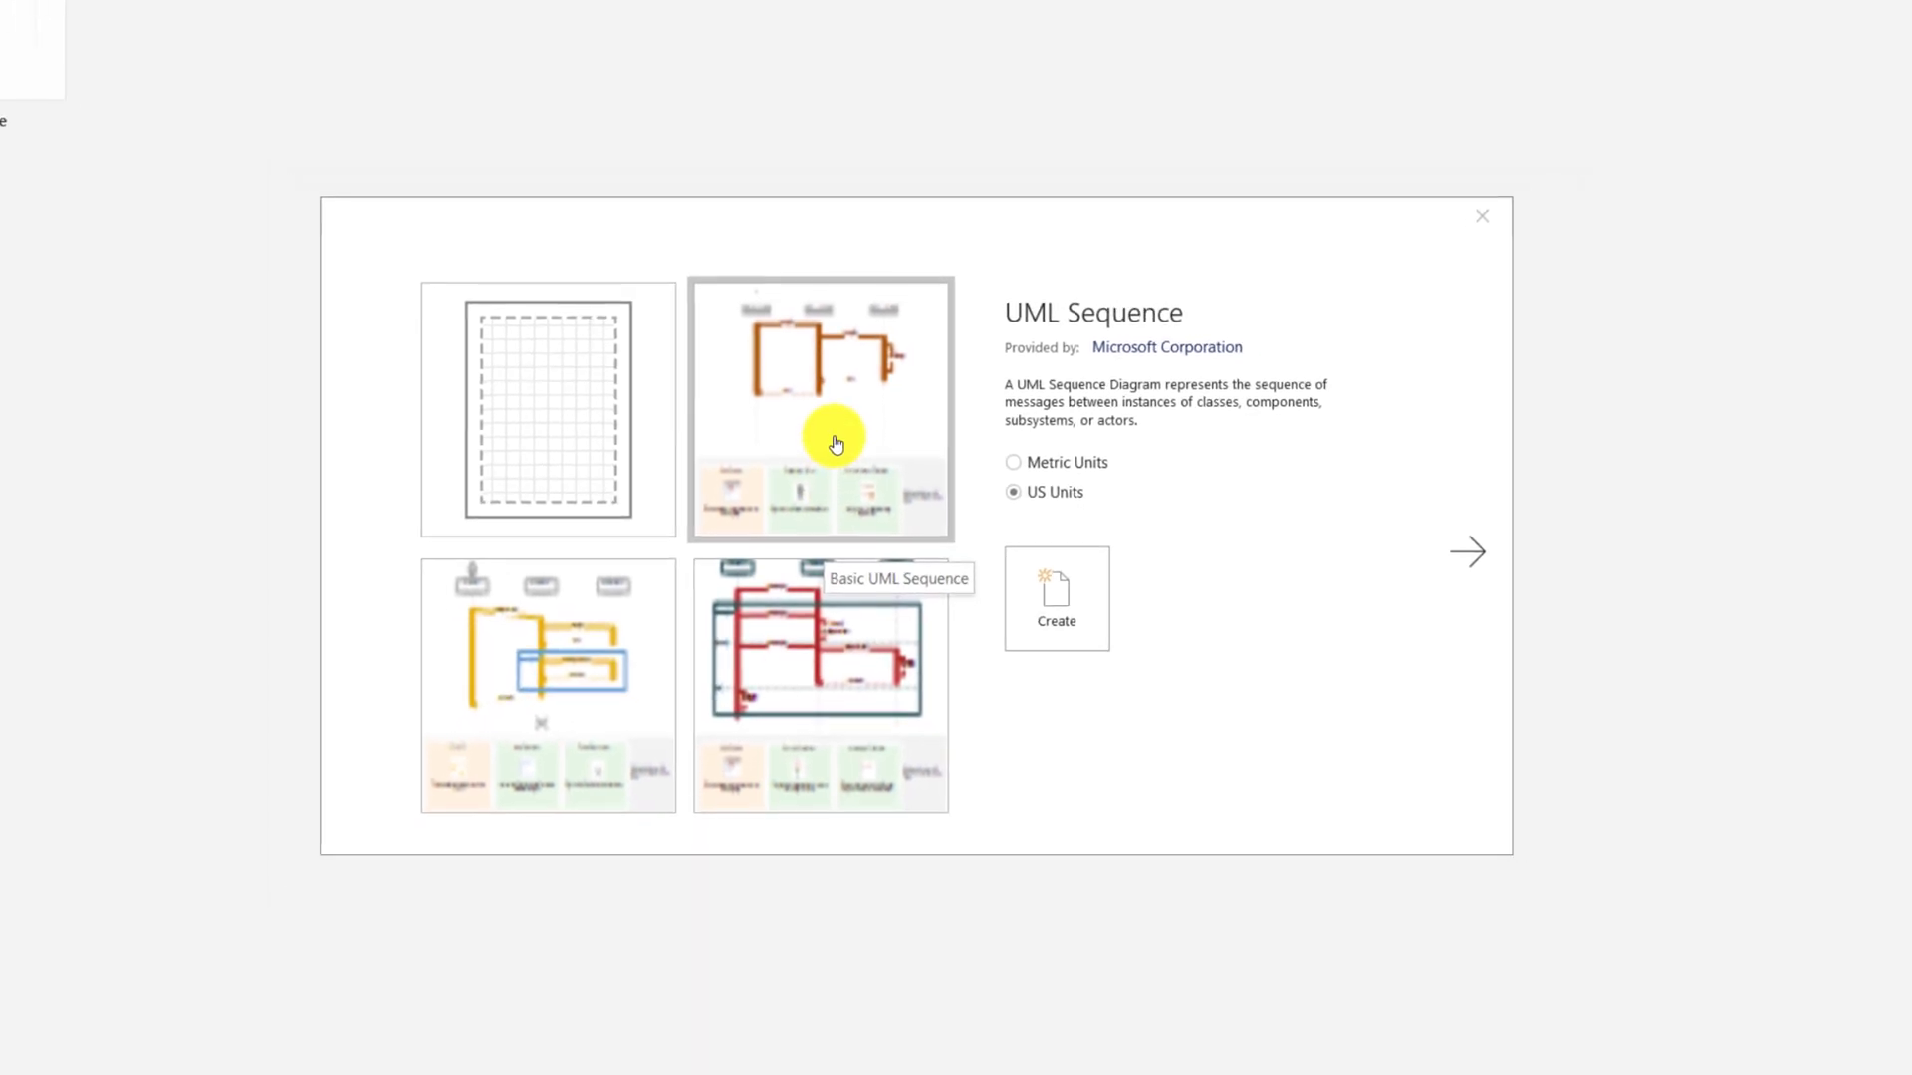
# Step: Create Drawing1 from the Basic UML Sequence thumbnail in the template preview
pyautogui.doubleClick(836, 444)
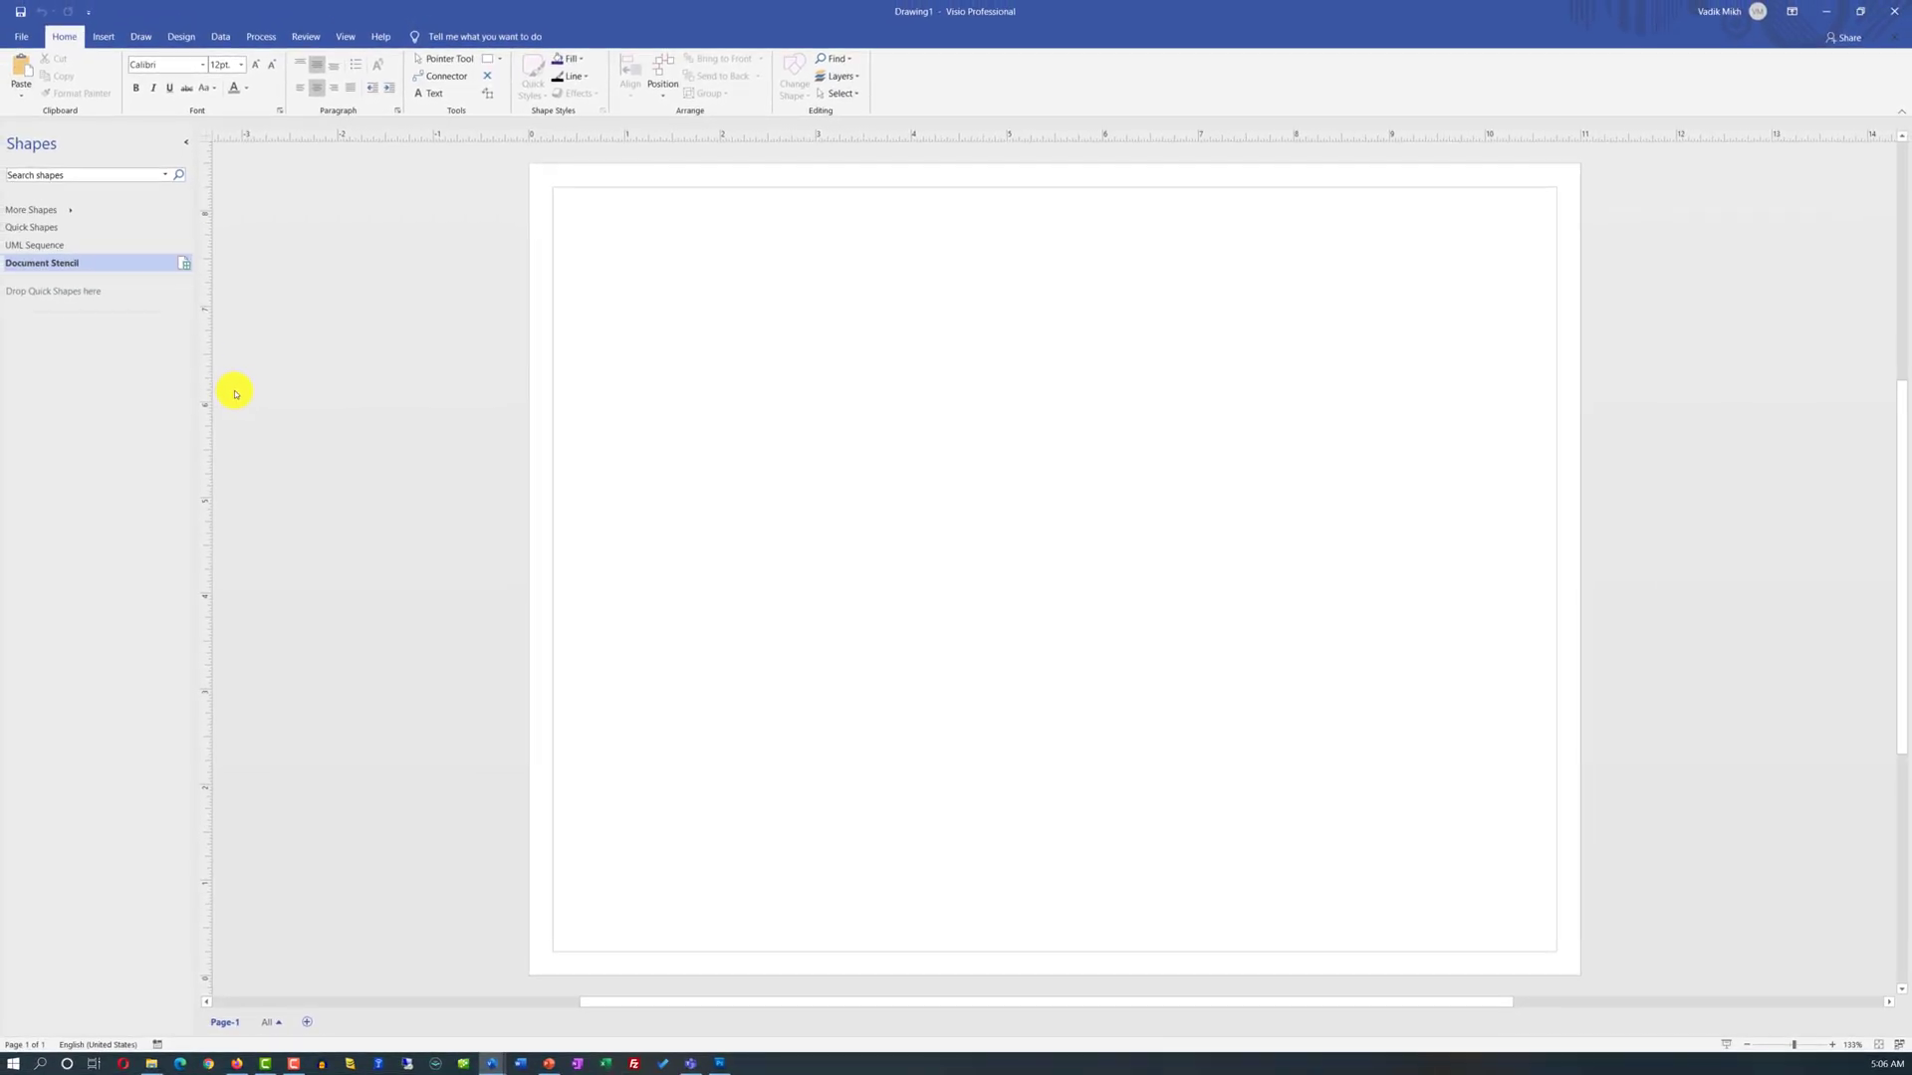
# Step: Expand the UML Sequence stencil to show its lifeline, fragment and message shapes
pyautogui.click(34, 245)
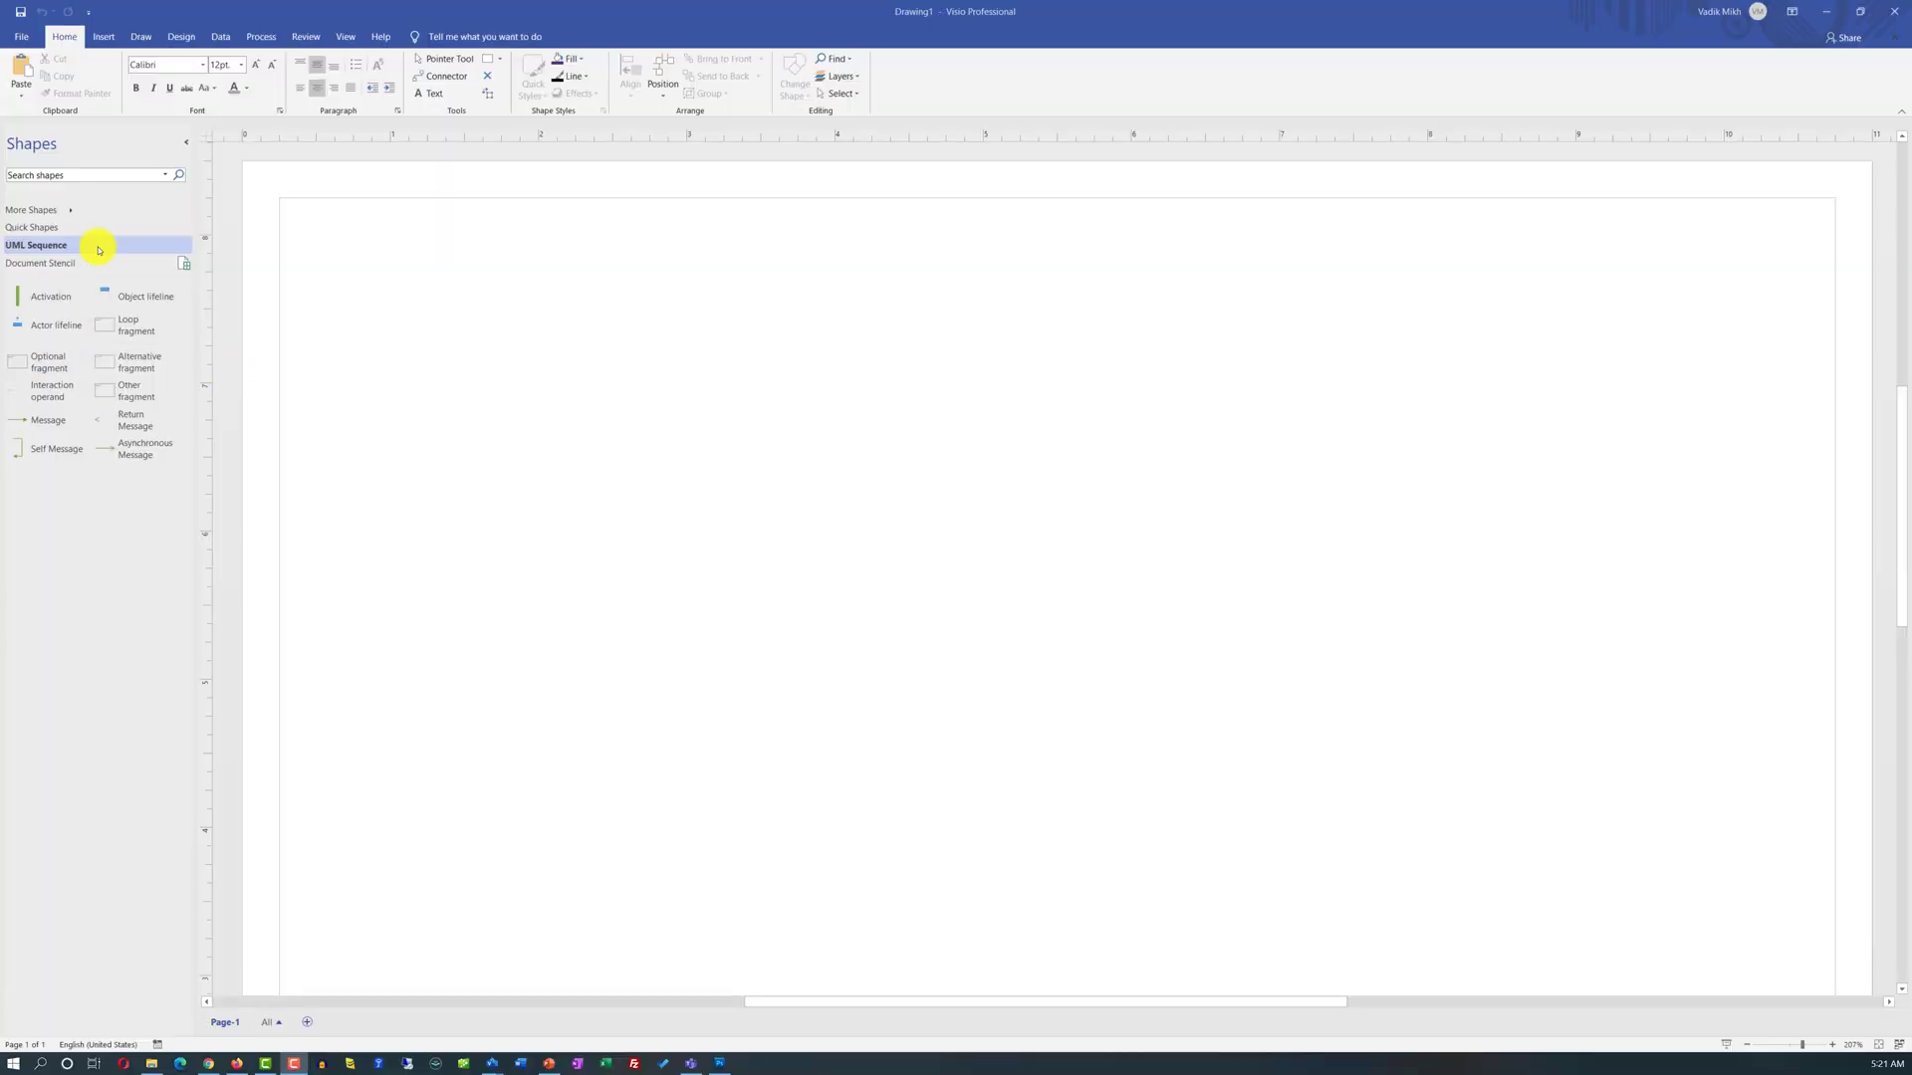
# Step: Add an actor lifeline labelled 'Customer' and shrink its label to 10 pt
pyautogui.moveTo(49, 324); pyautogui.dragTo(470, 371)
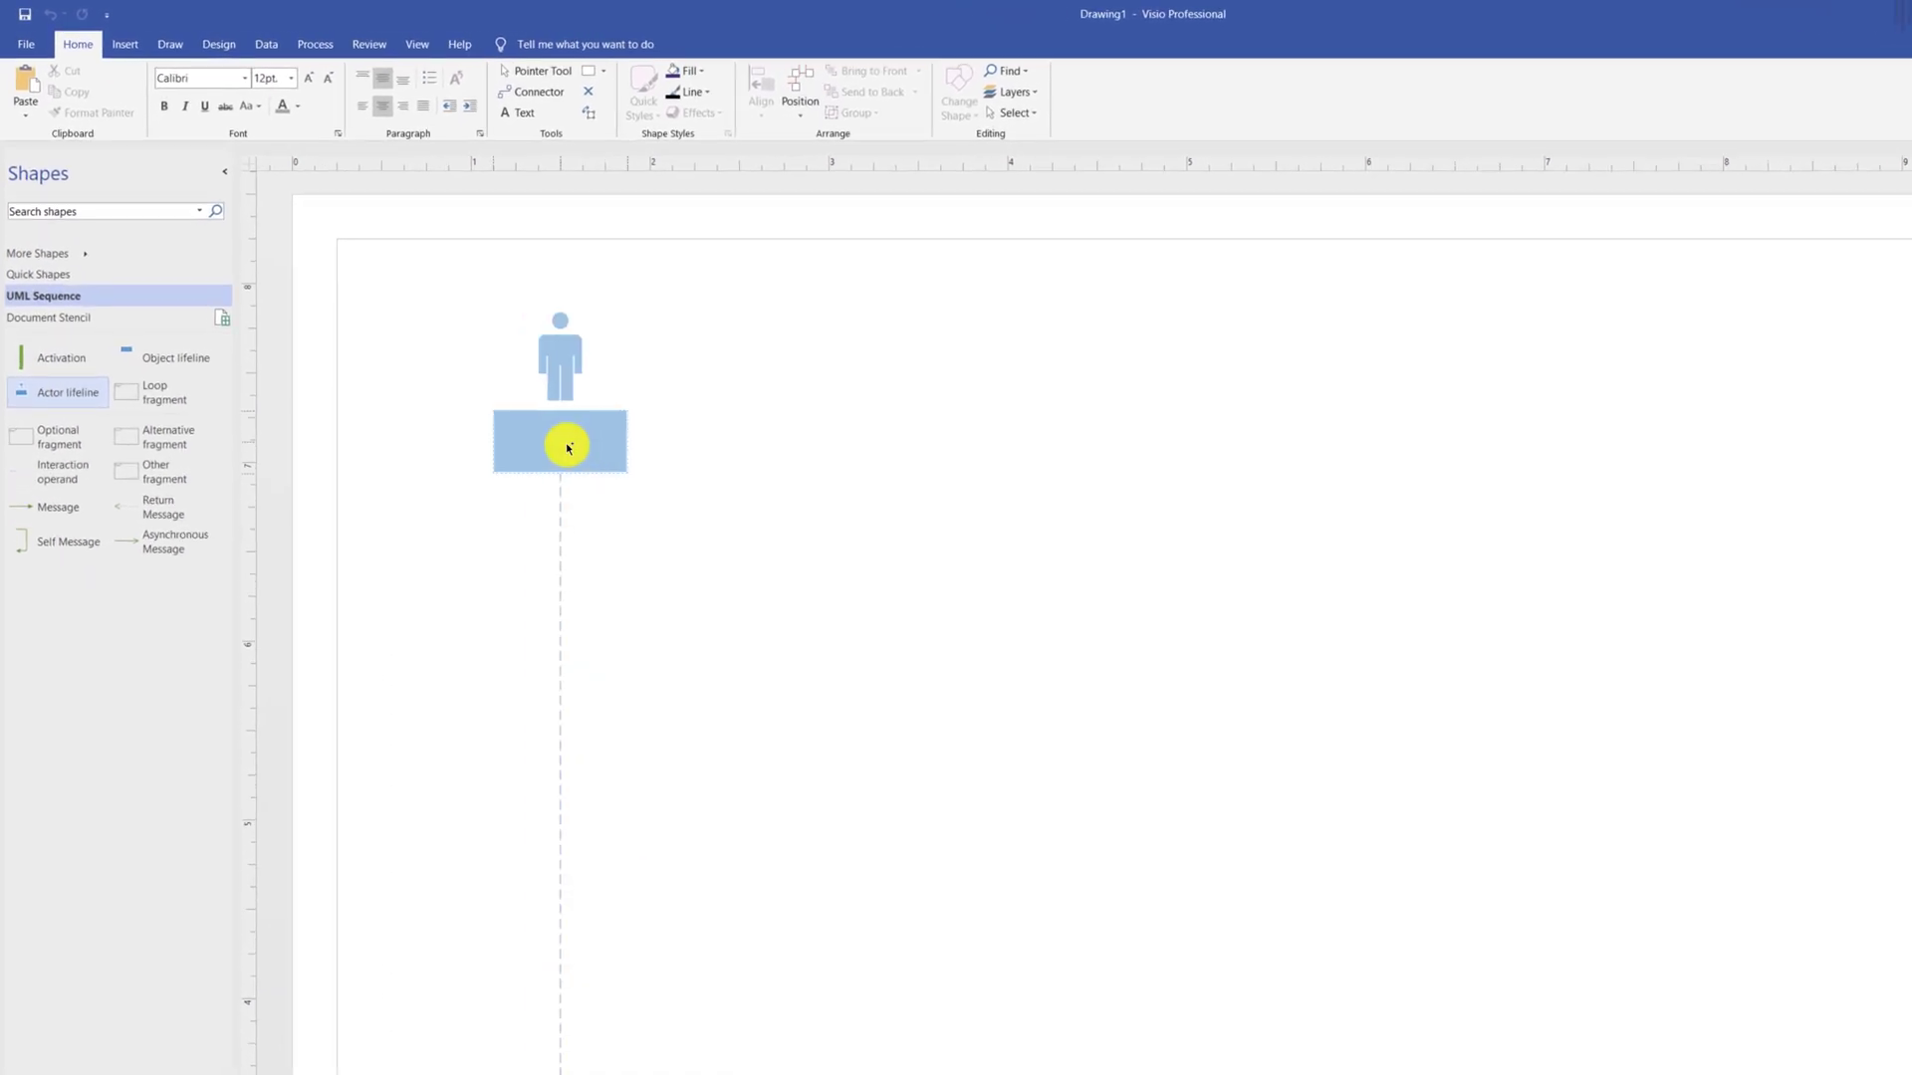
pyautogui.moveTo(567, 447); pyautogui.dragTo(568, 448)
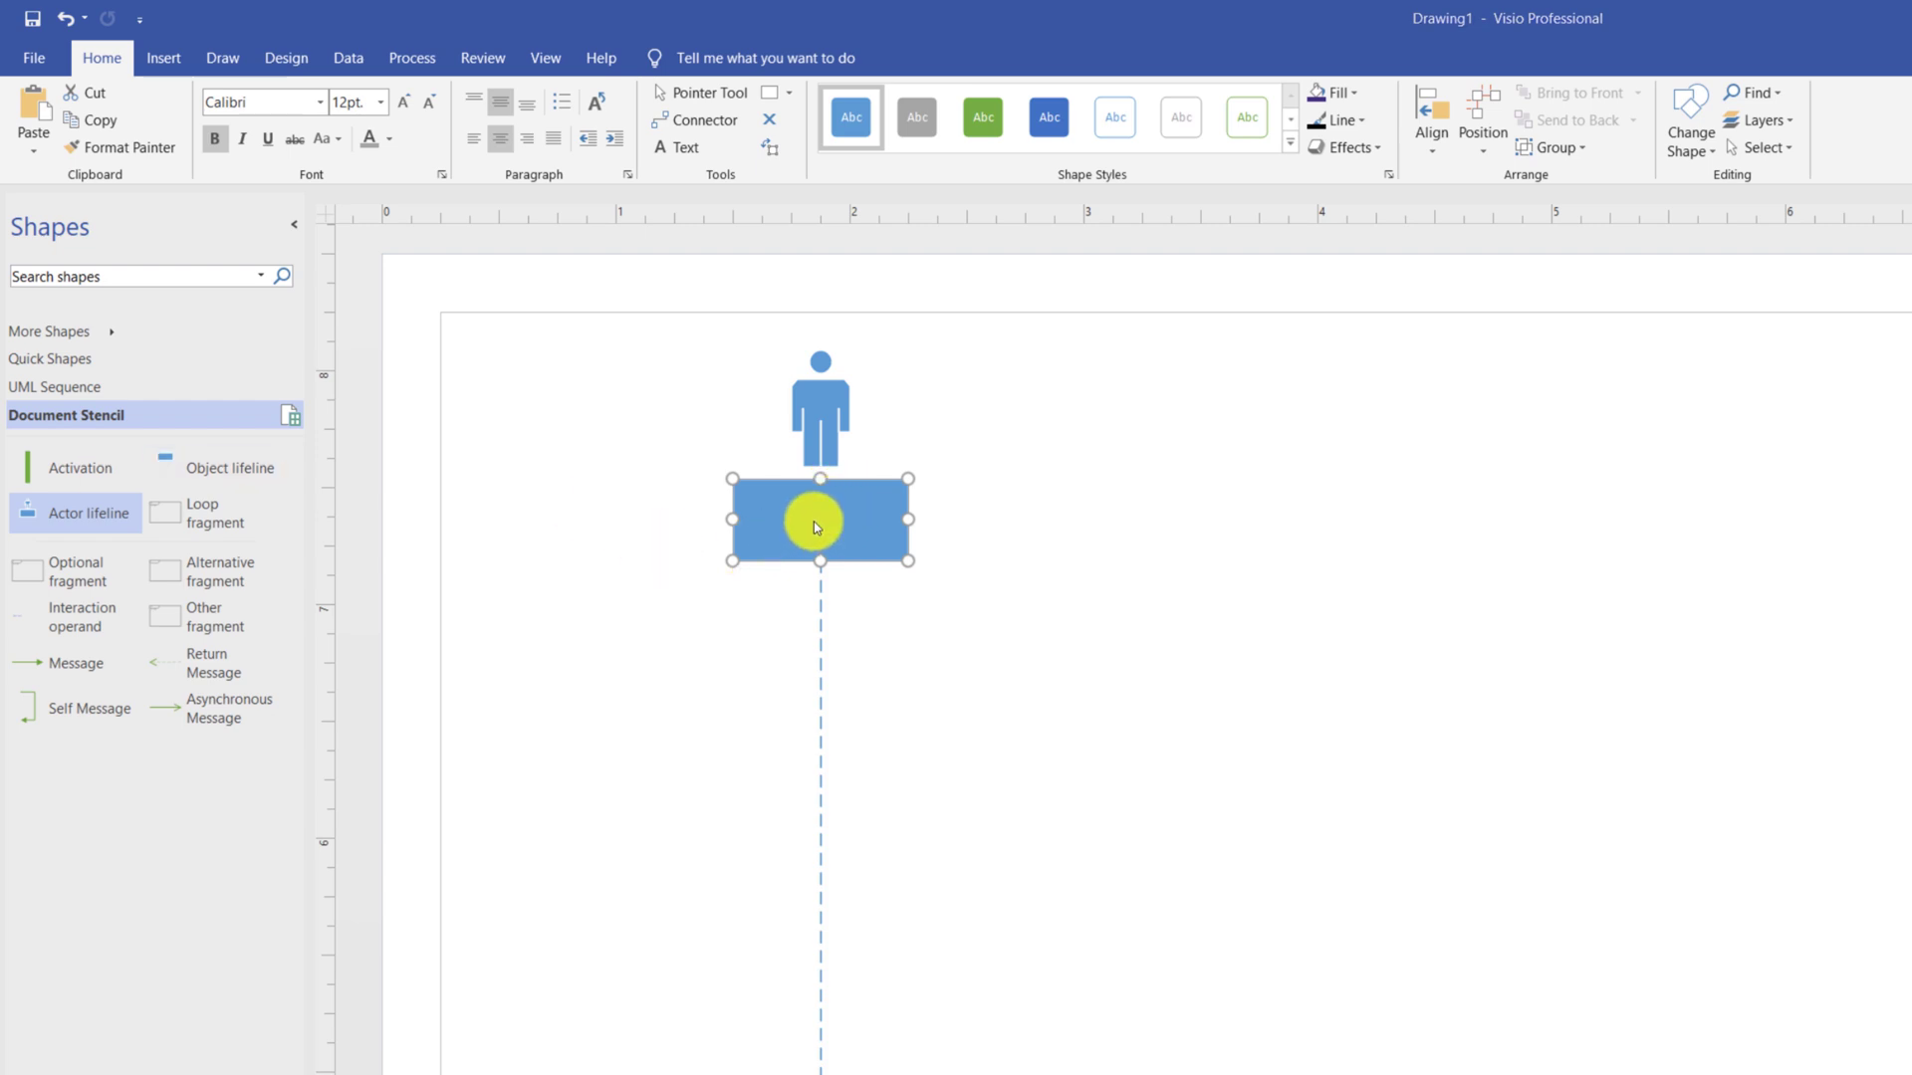
pyautogui.doubleClick(814, 521)
pyautogui.write('Customer')
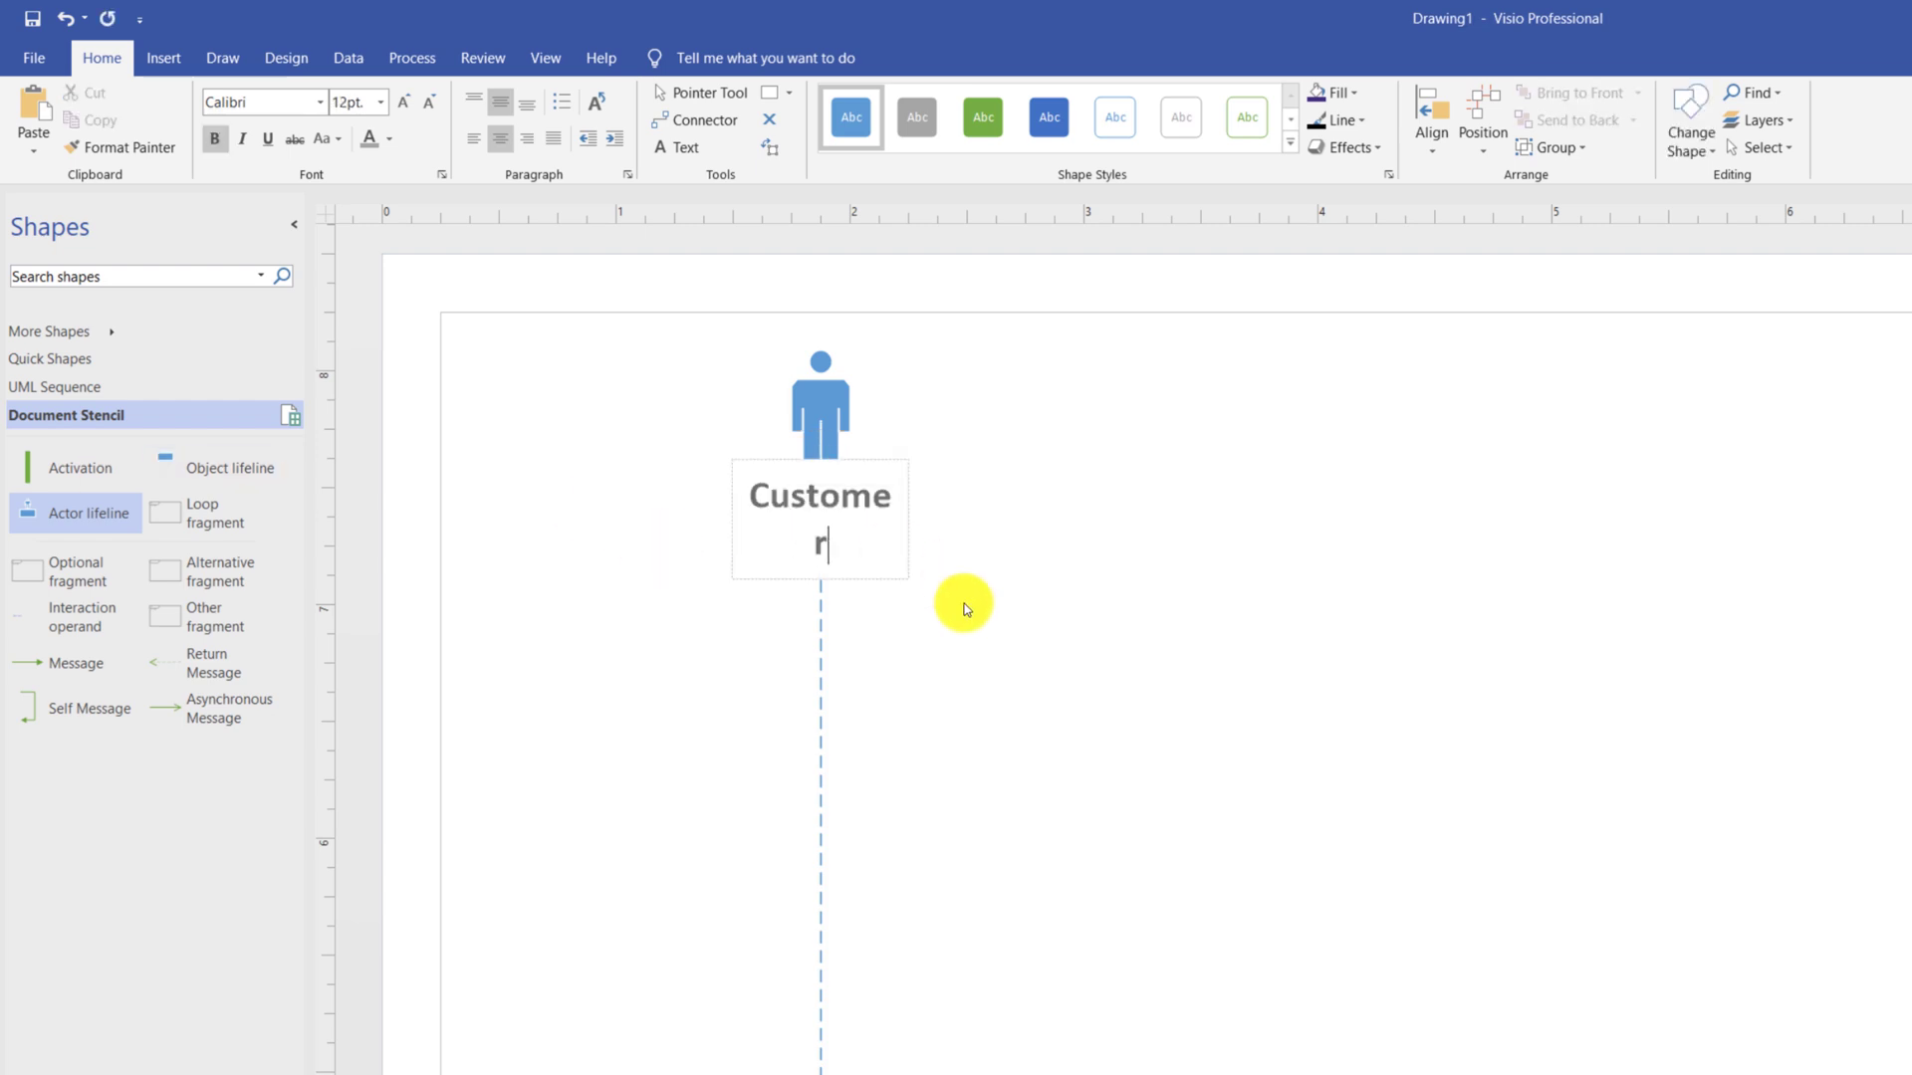
pyautogui.click(974, 678)
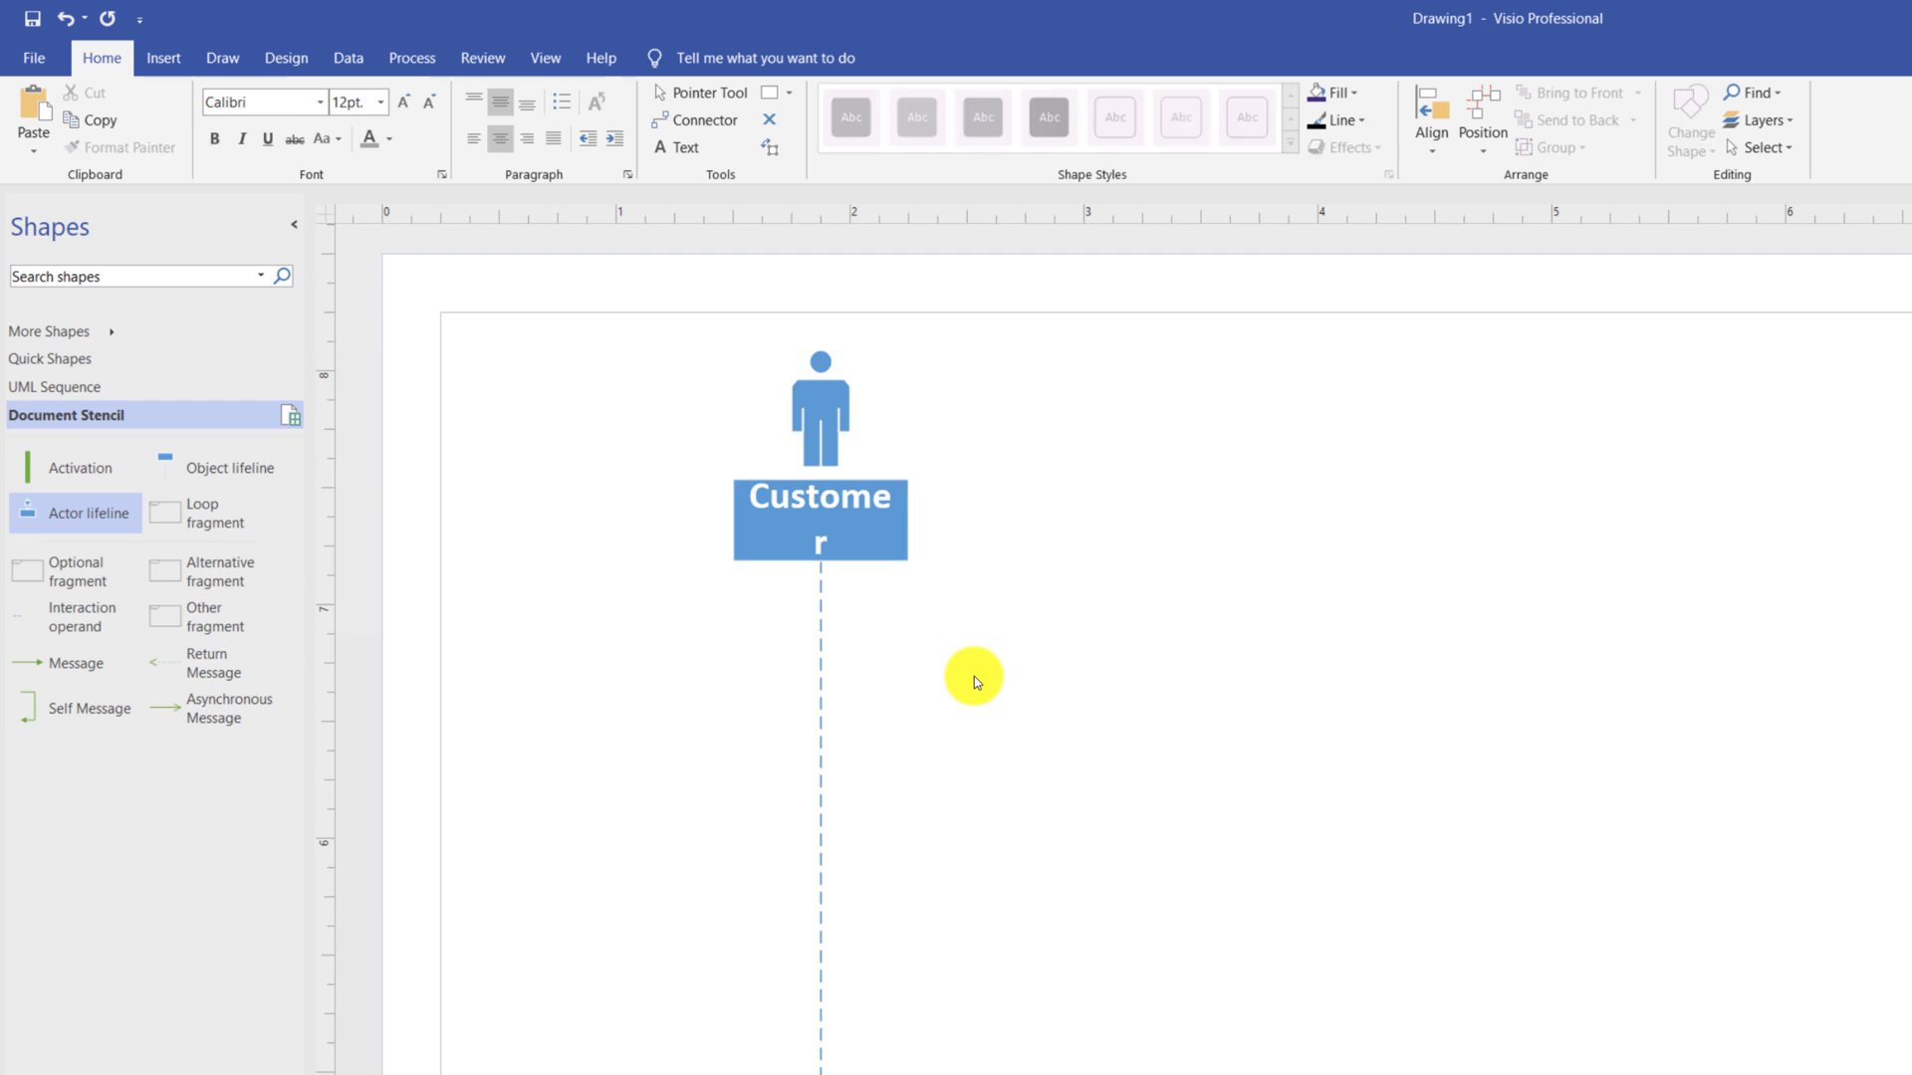
pyautogui.click(868, 535)
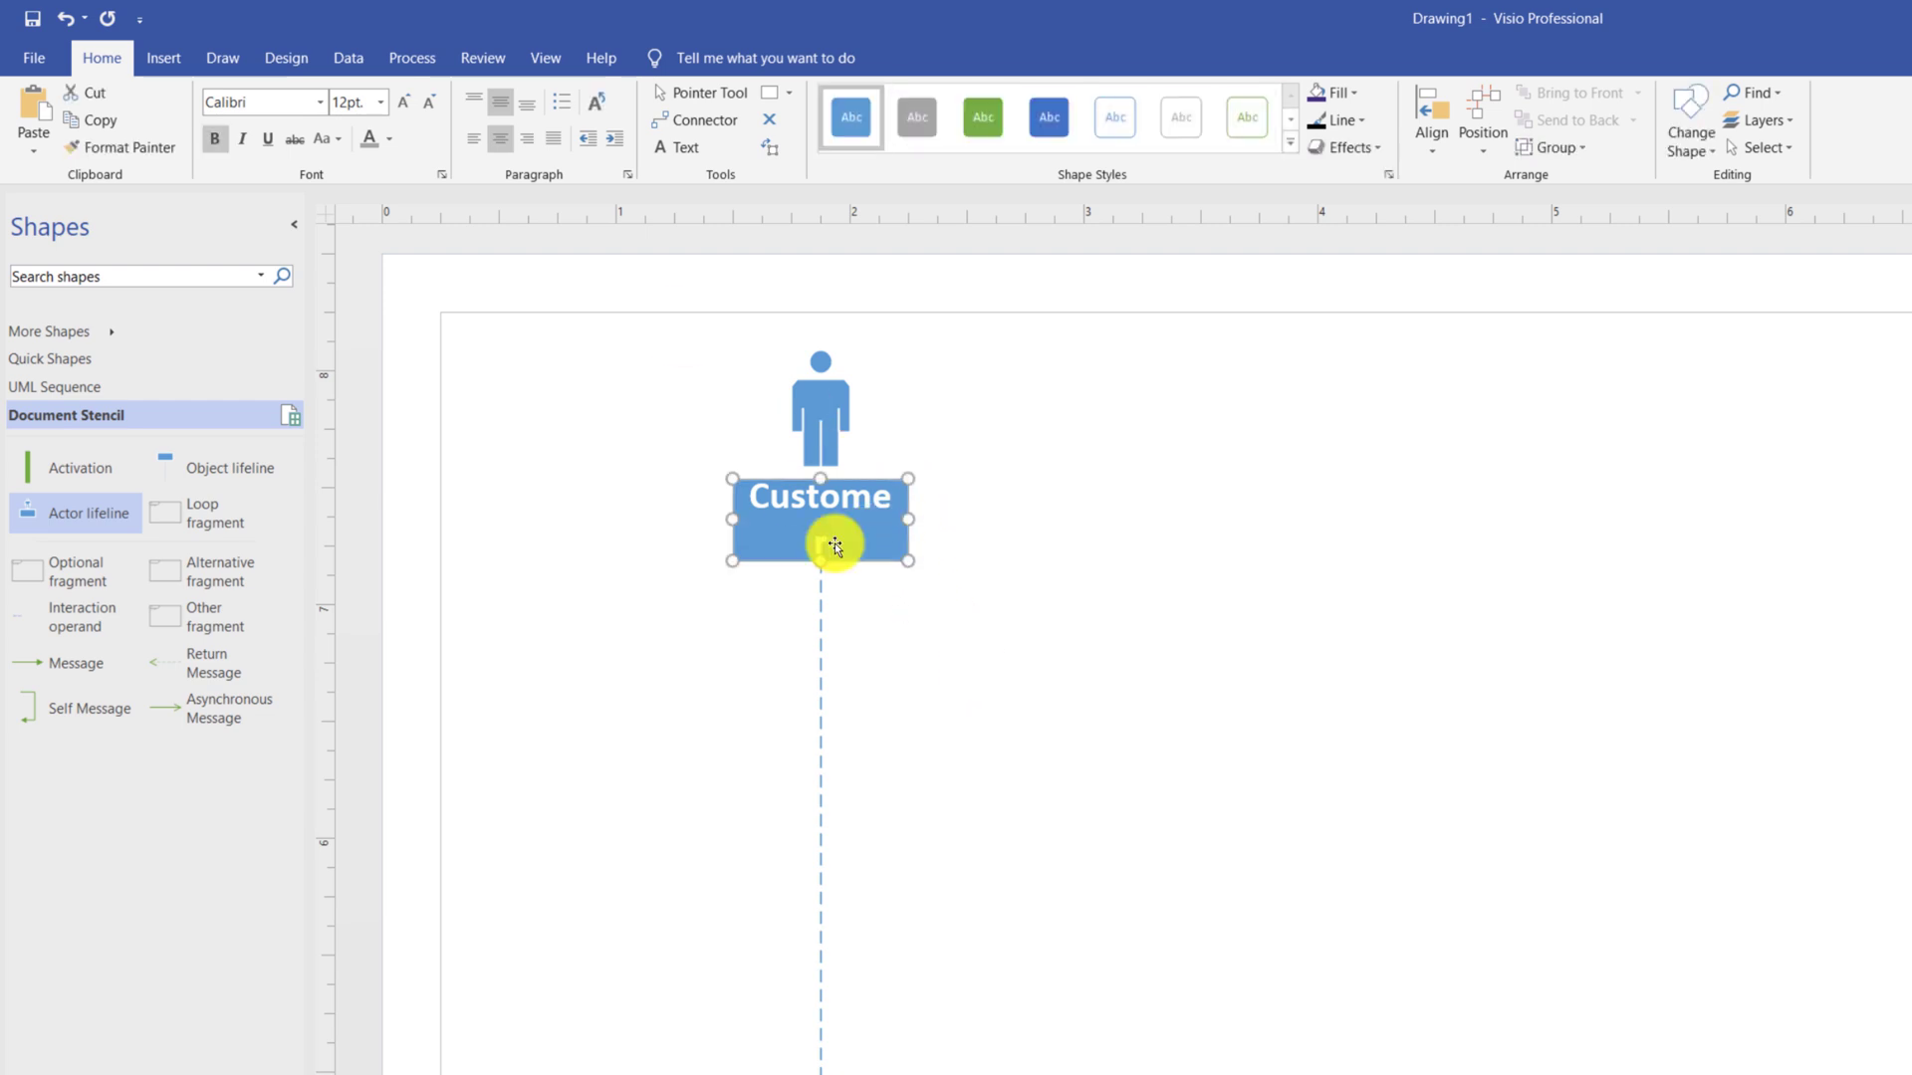
pyautogui.click(432, 103)
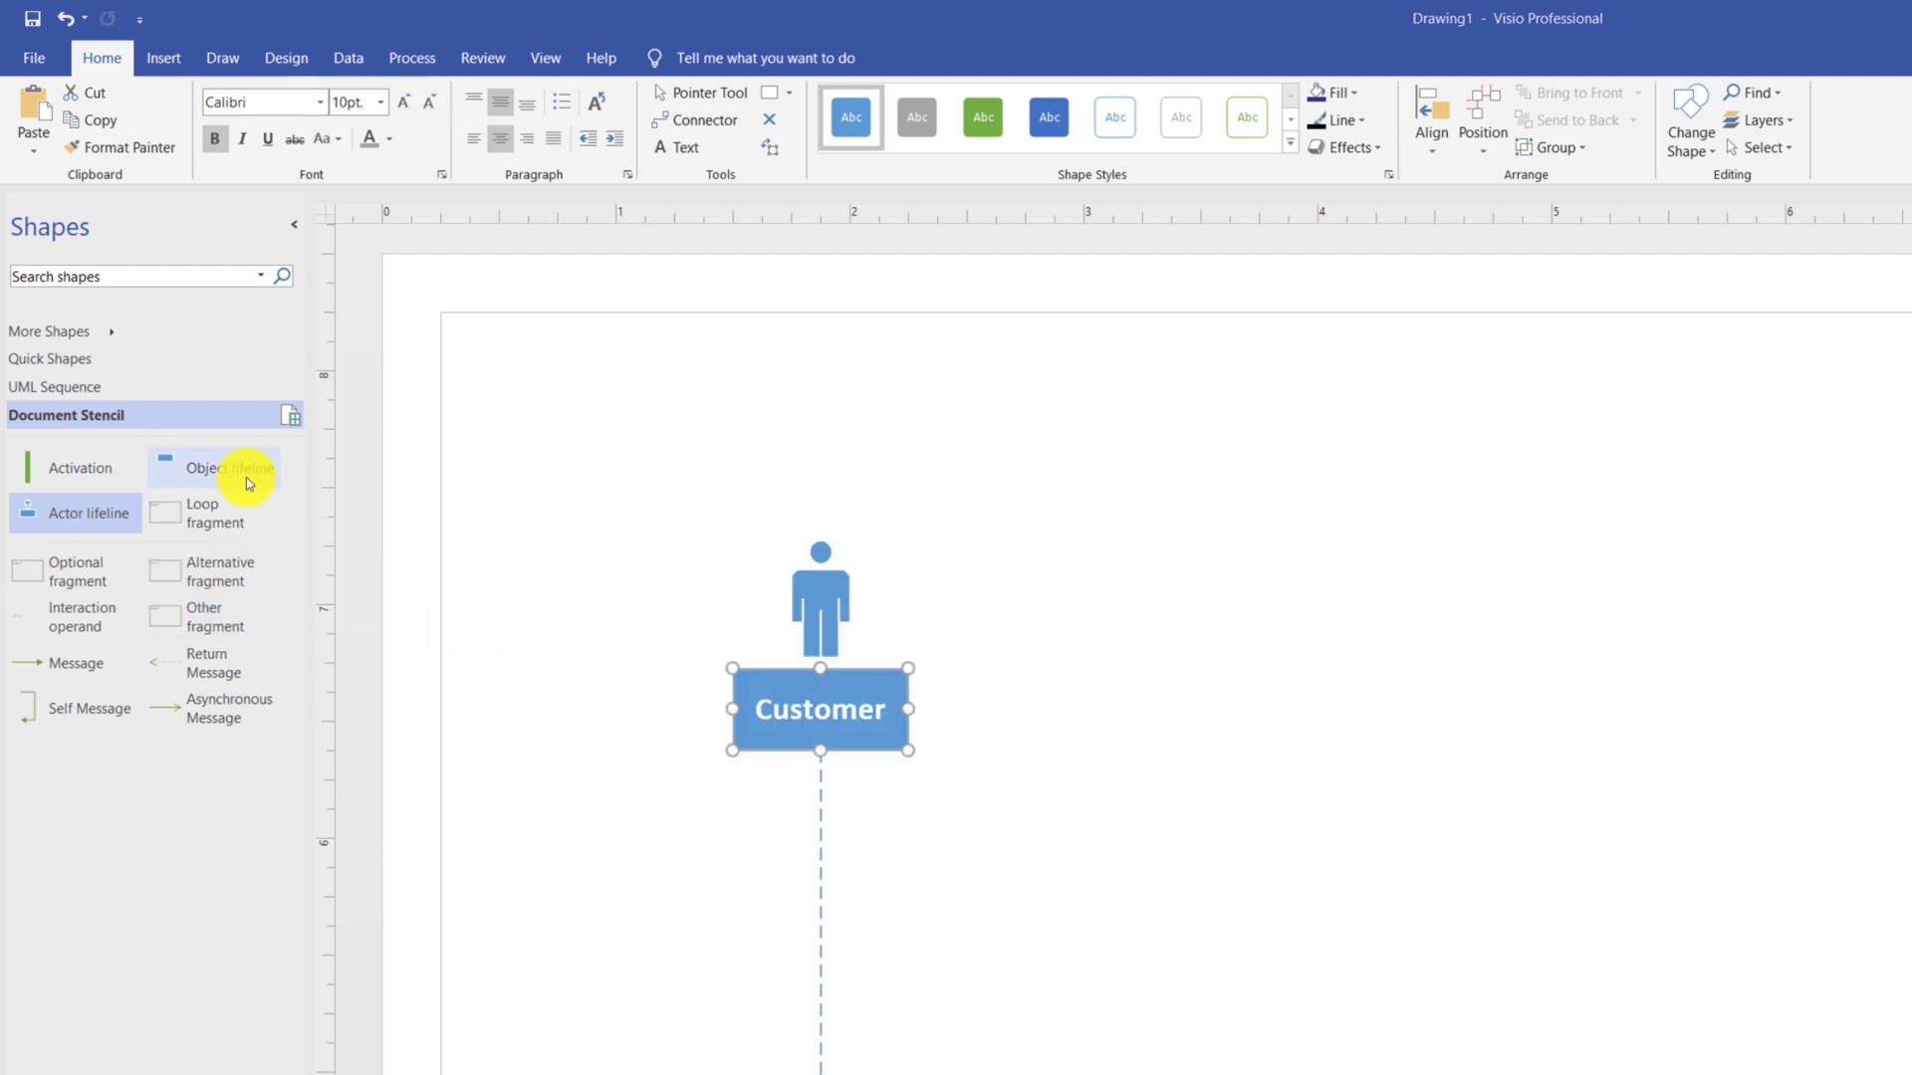
# Step: Place two object lifelines to the right of Customer, aligned in one row
pyautogui.moveTo(228, 472); pyautogui.dragTo(1609, 673)
pyautogui.moveTo(1475, 601); pyautogui.dragTo(1448, 595)
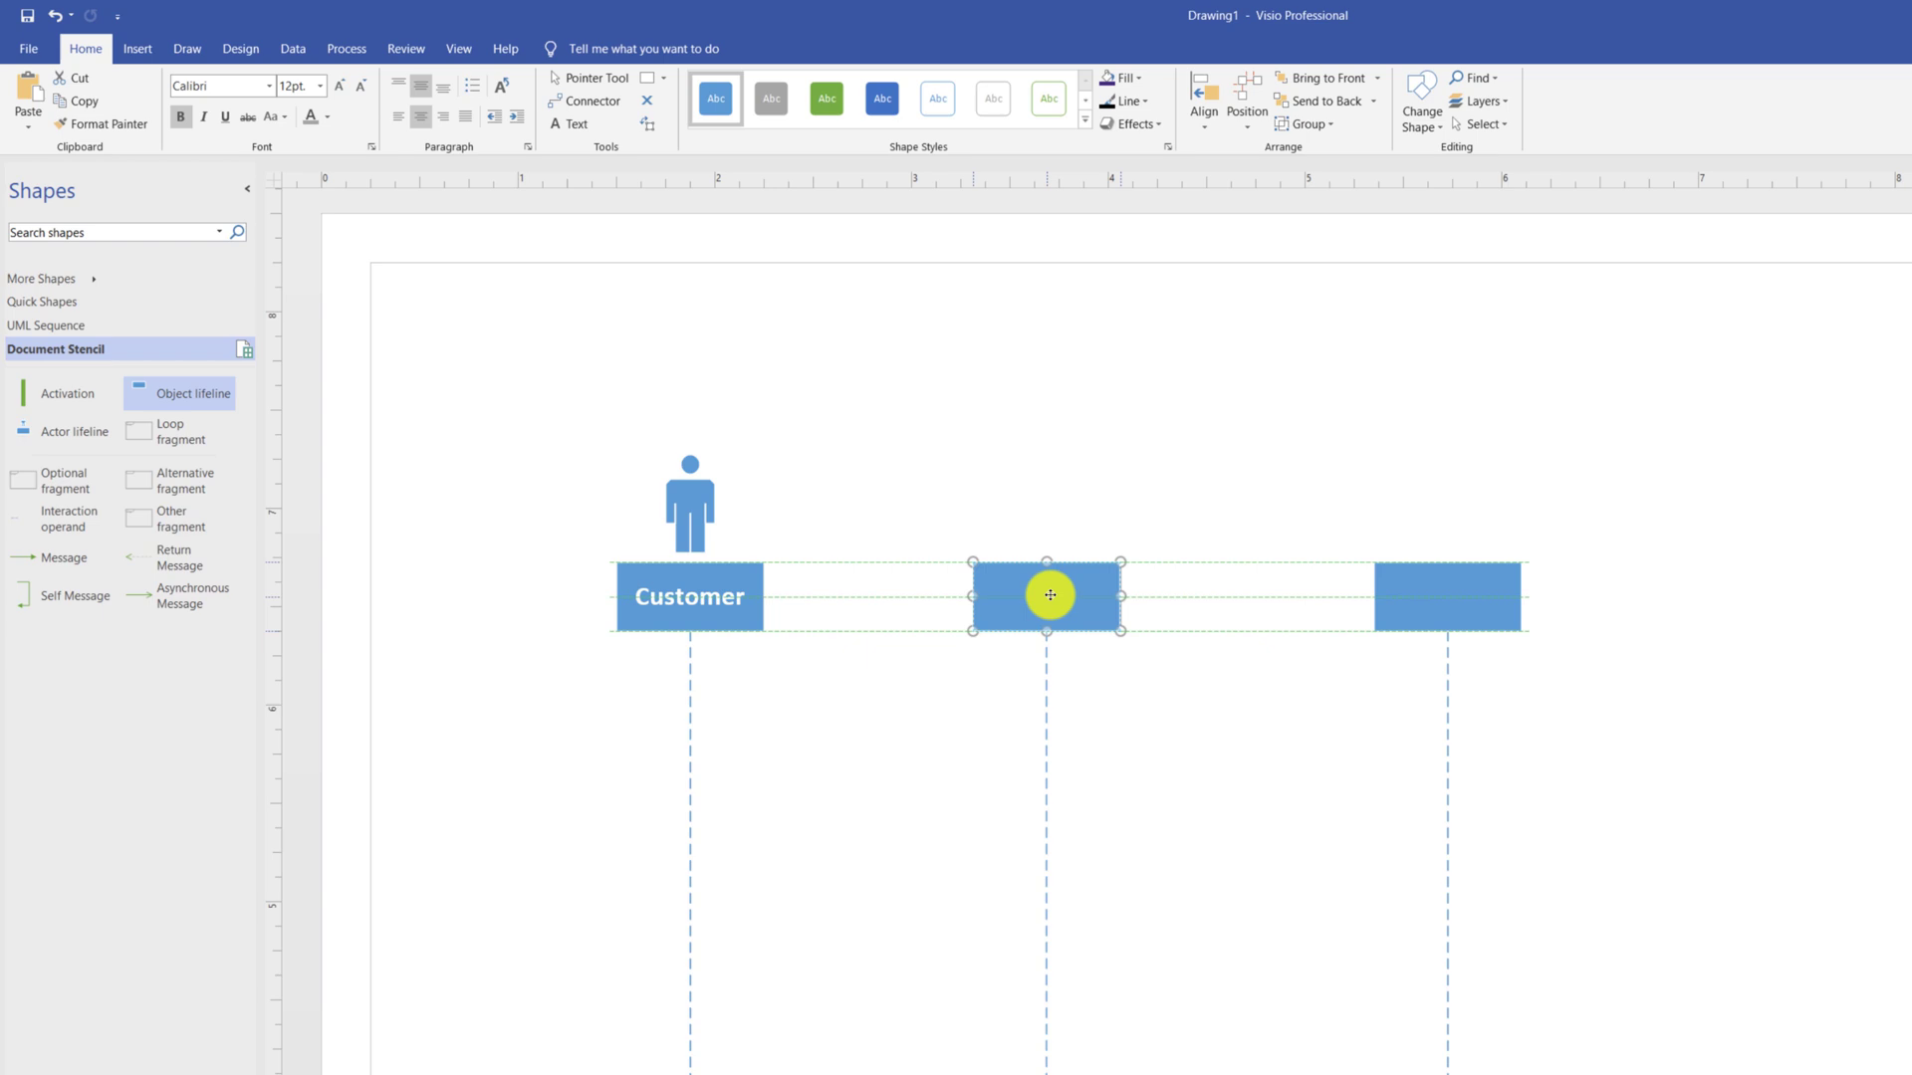
pyautogui.moveTo(1050, 594); pyautogui.dragTo(1065, 595)
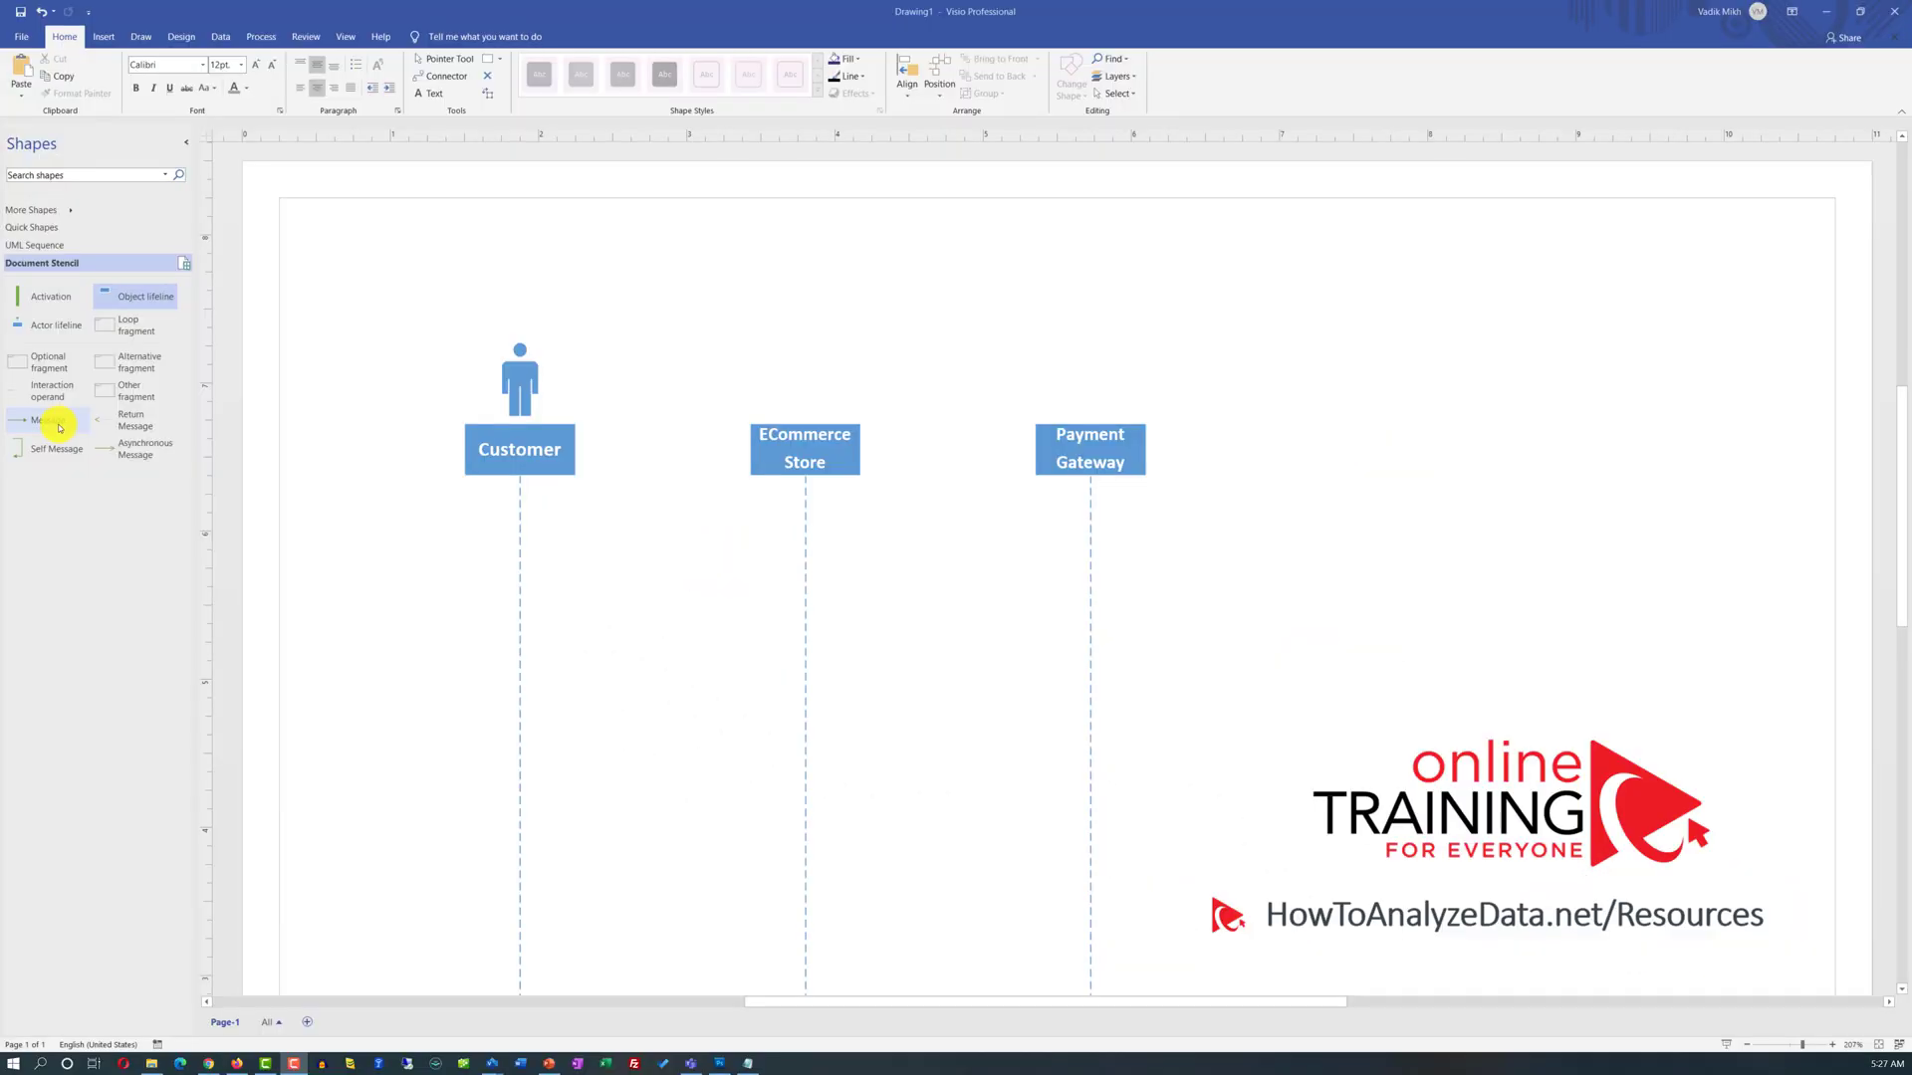
# Step: Draw a message arrow from the Customer lifeline to the ECommerce Store lifeline
pyautogui.moveTo(55, 423); pyautogui.dragTo(559, 519)
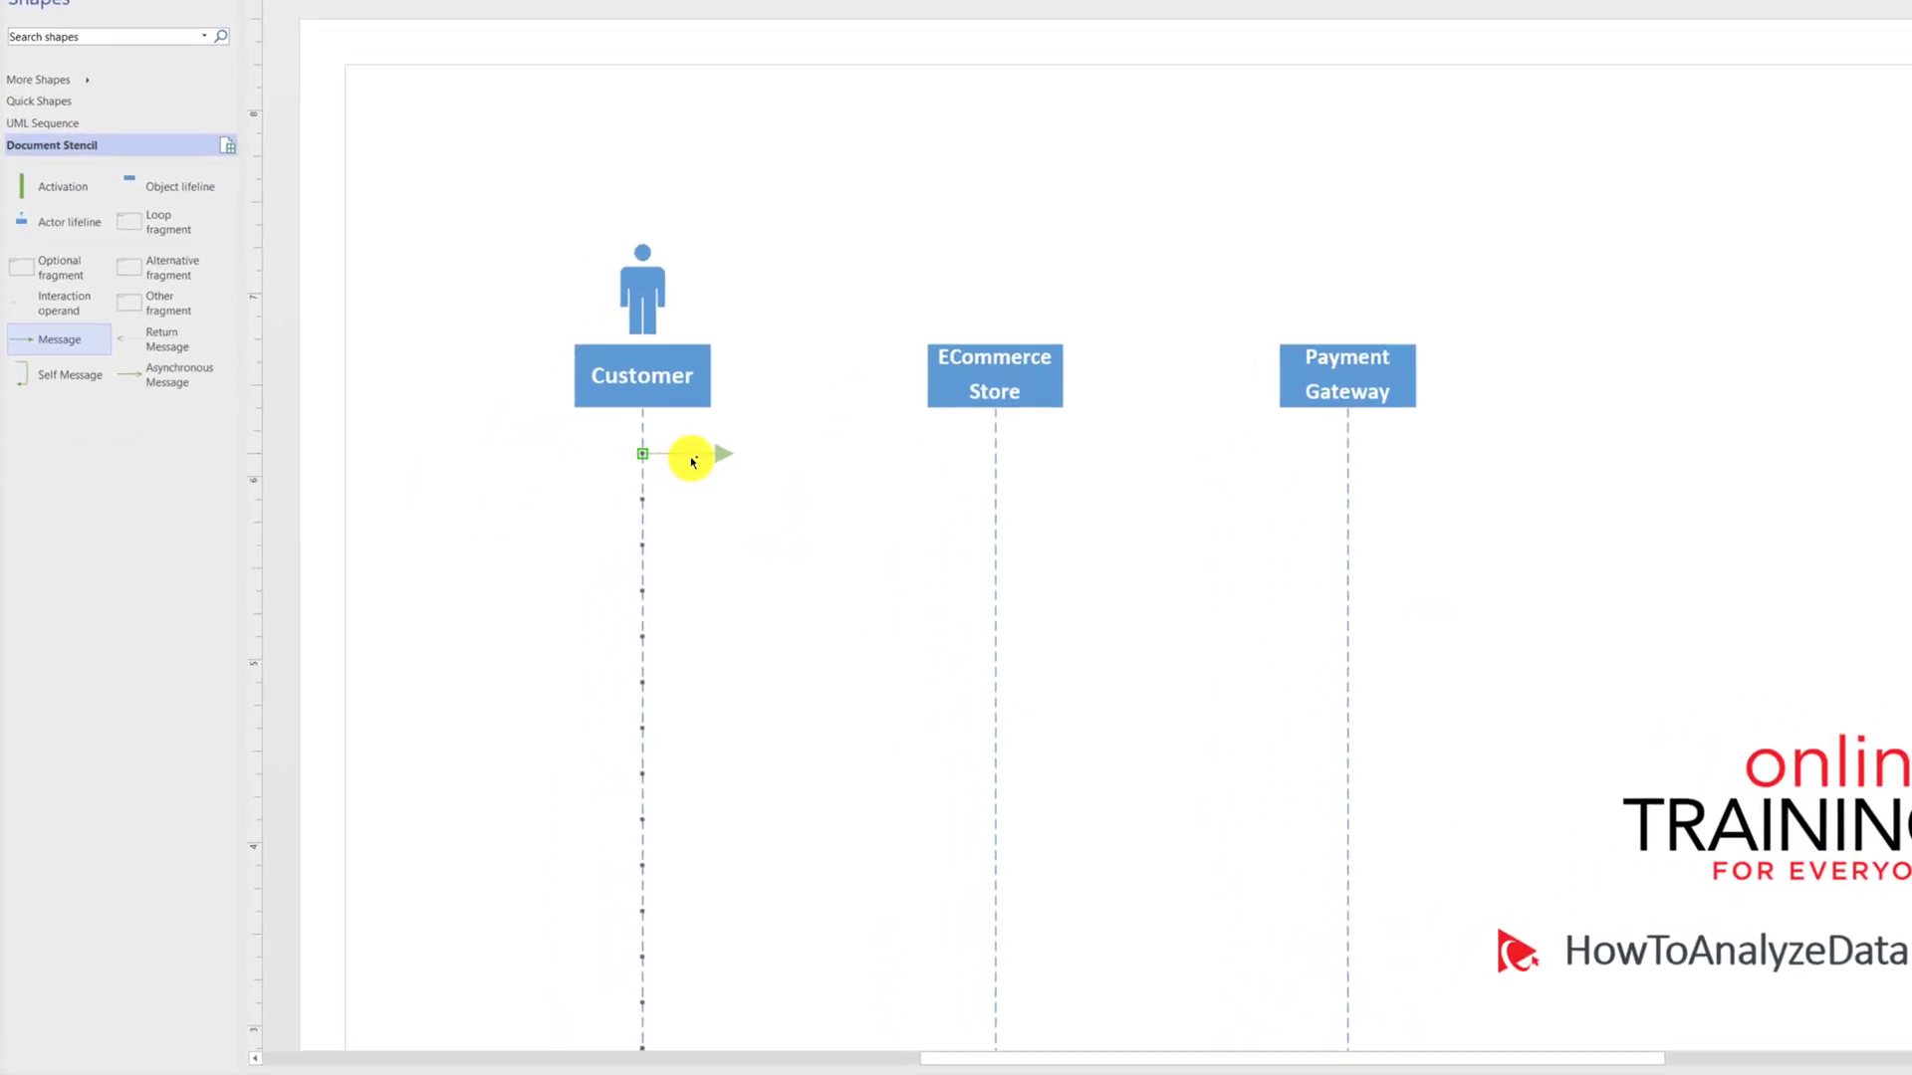
pyautogui.moveTo(693, 461); pyautogui.dragTo(691, 459)
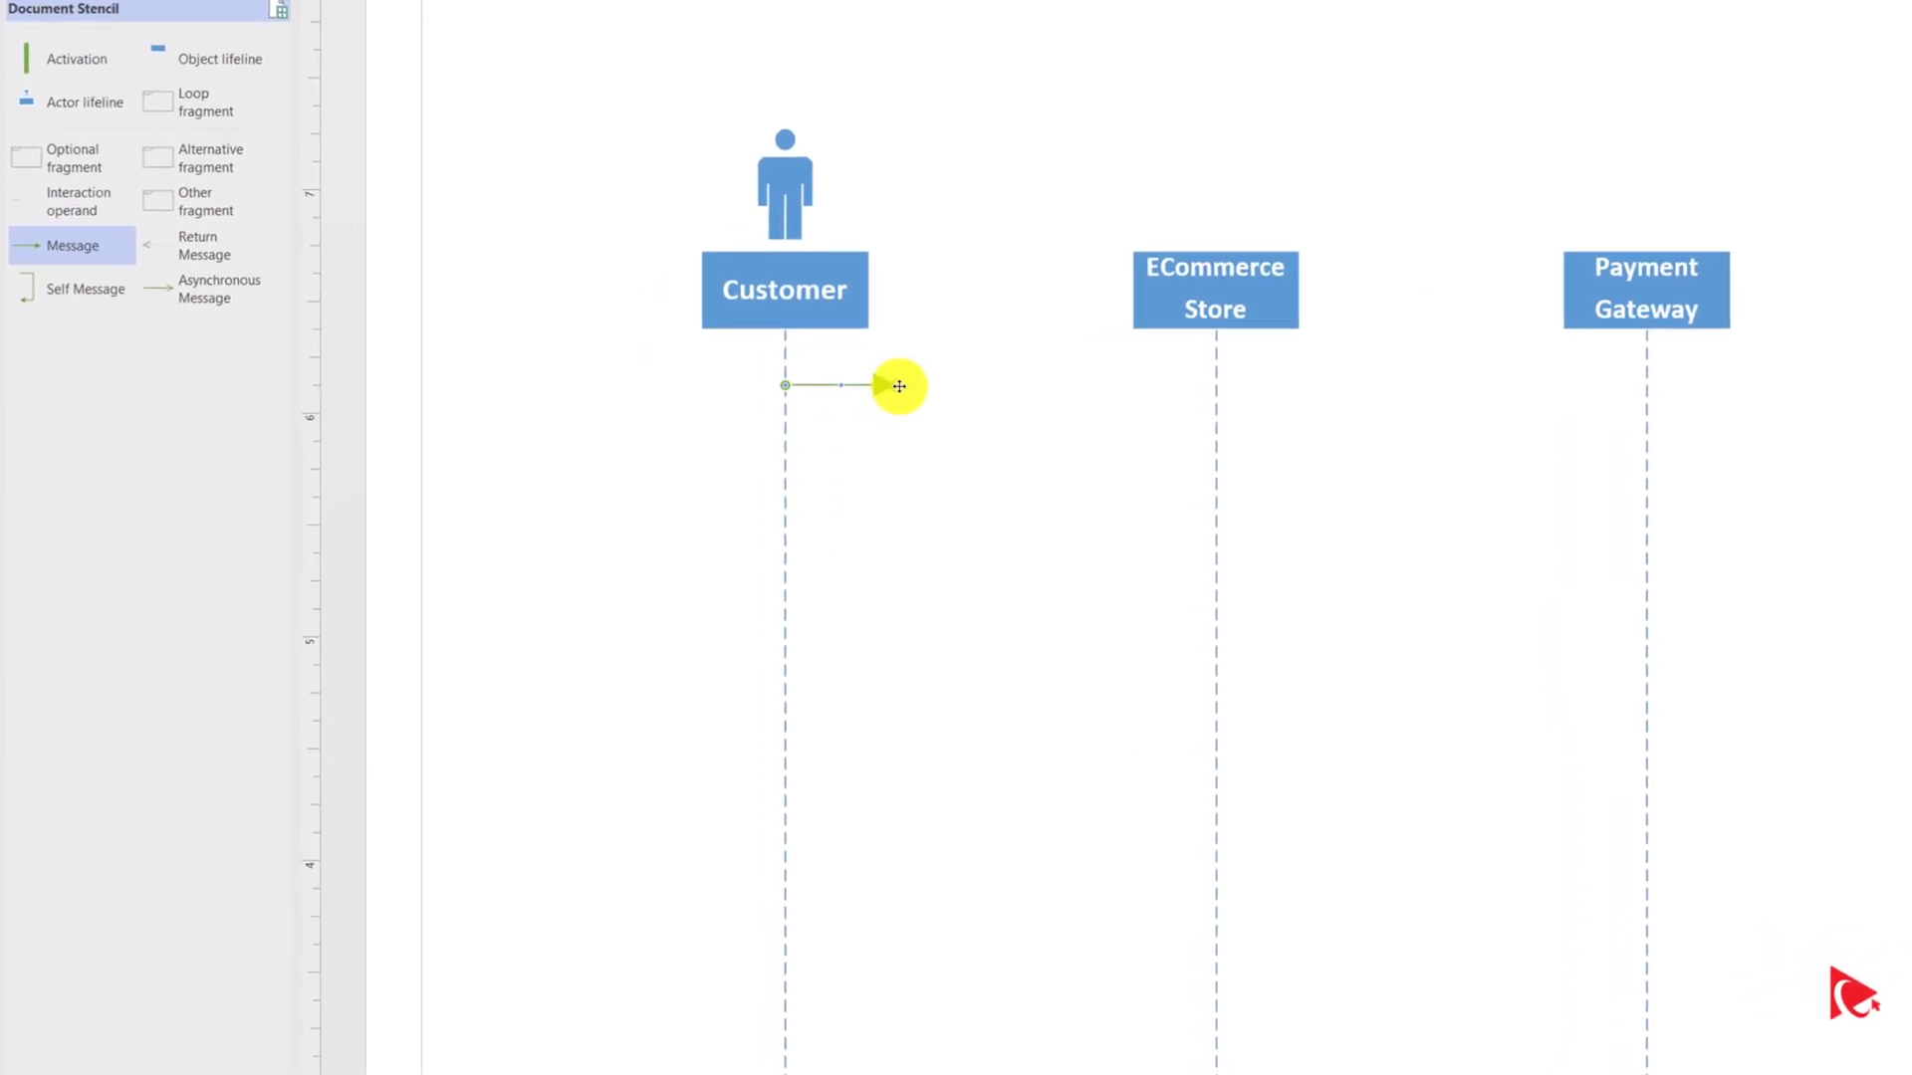
pyautogui.moveTo(924, 374); pyautogui.dragTo(1251, 374)
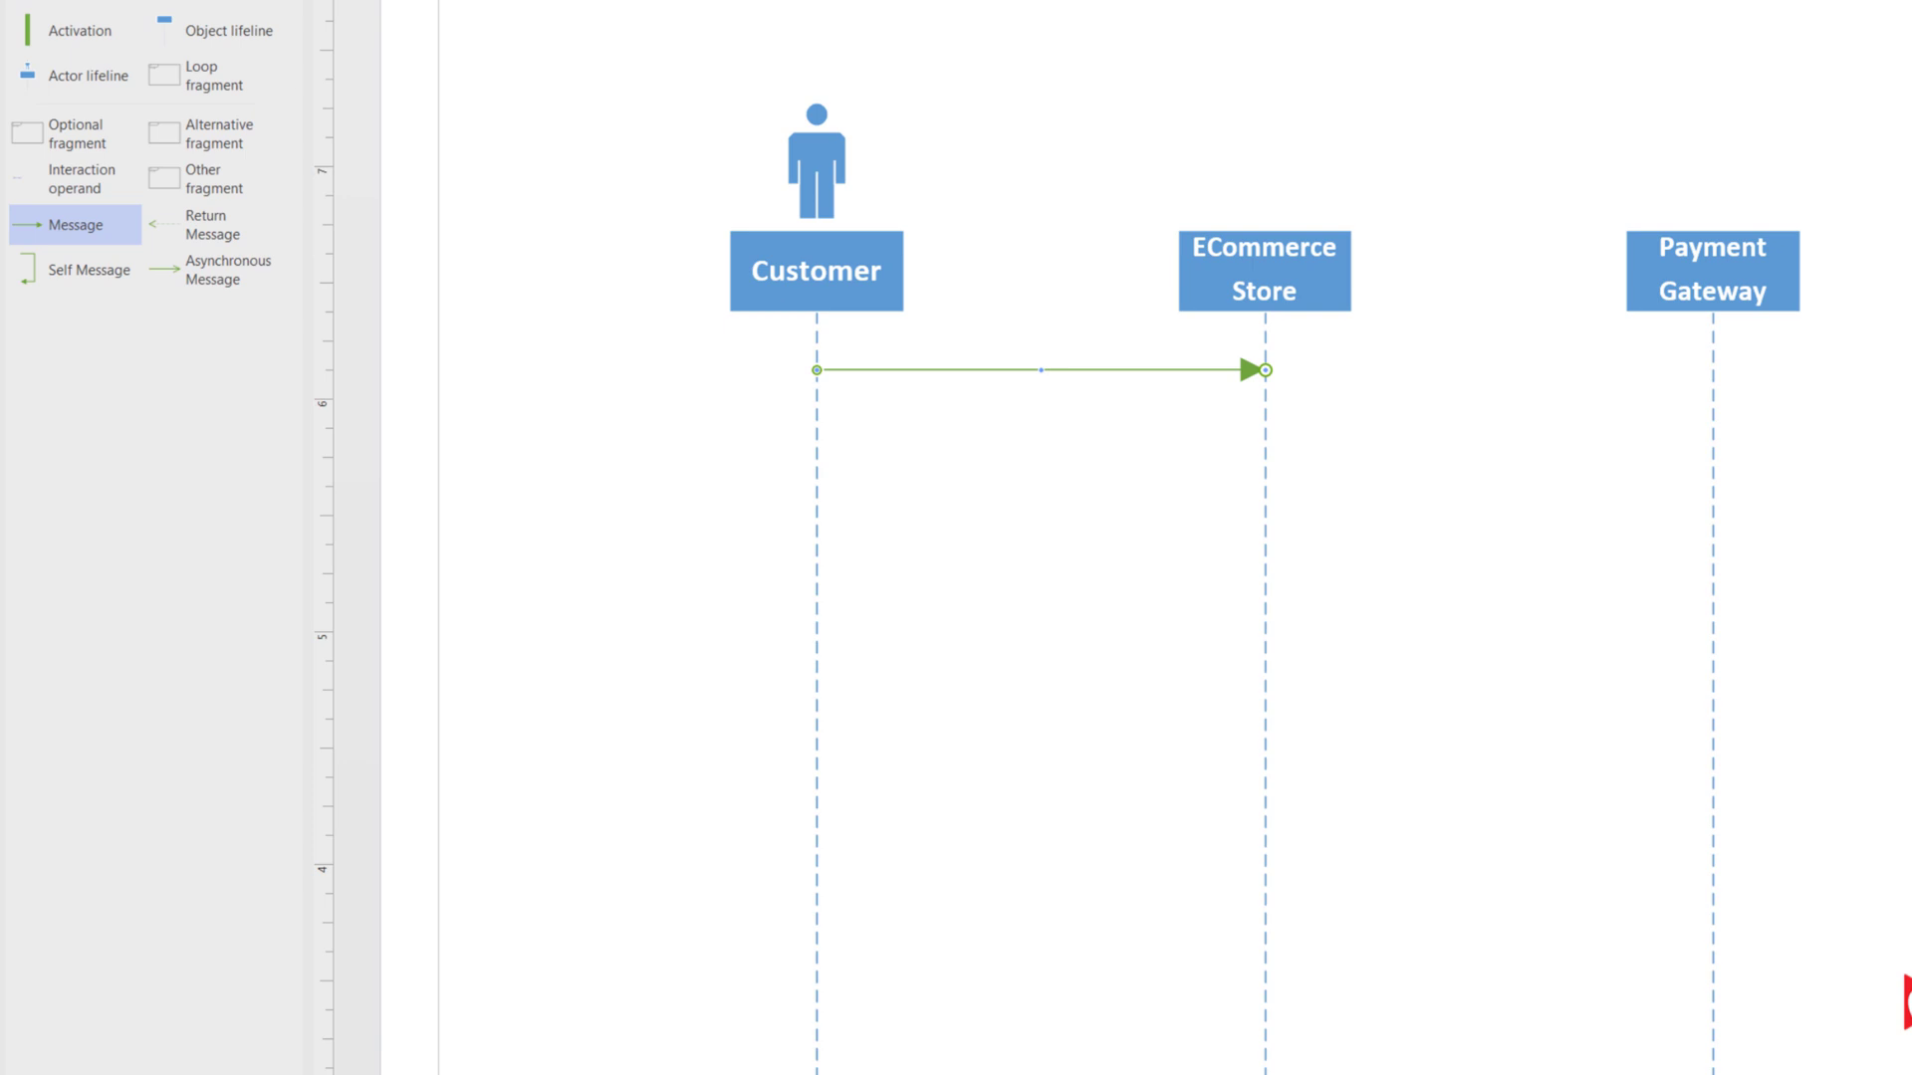
pyautogui.click(1025, 377)
# Step: Label the message 'Search' and make both its arrow line and text black
pyautogui.doubleClick(1024, 369)
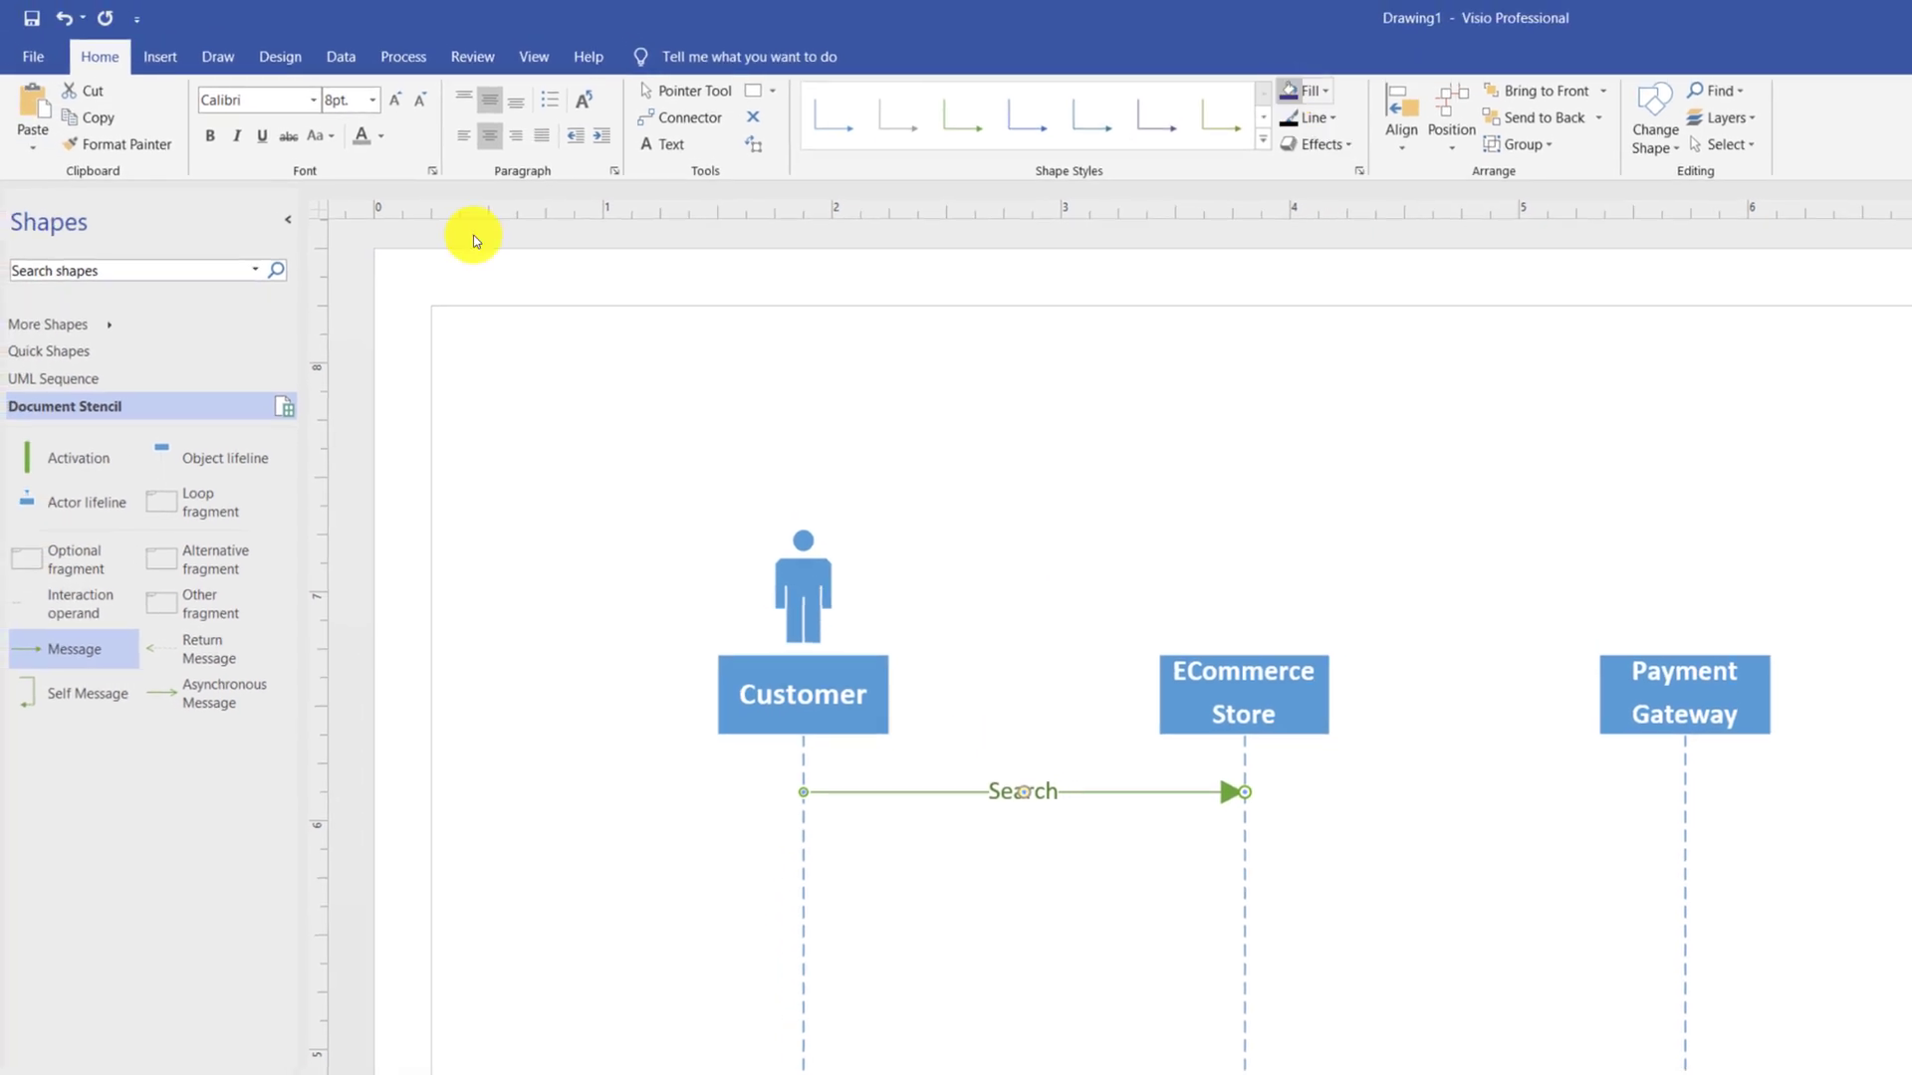
pyautogui.click(1324, 120)
pyautogui.click(1308, 198)
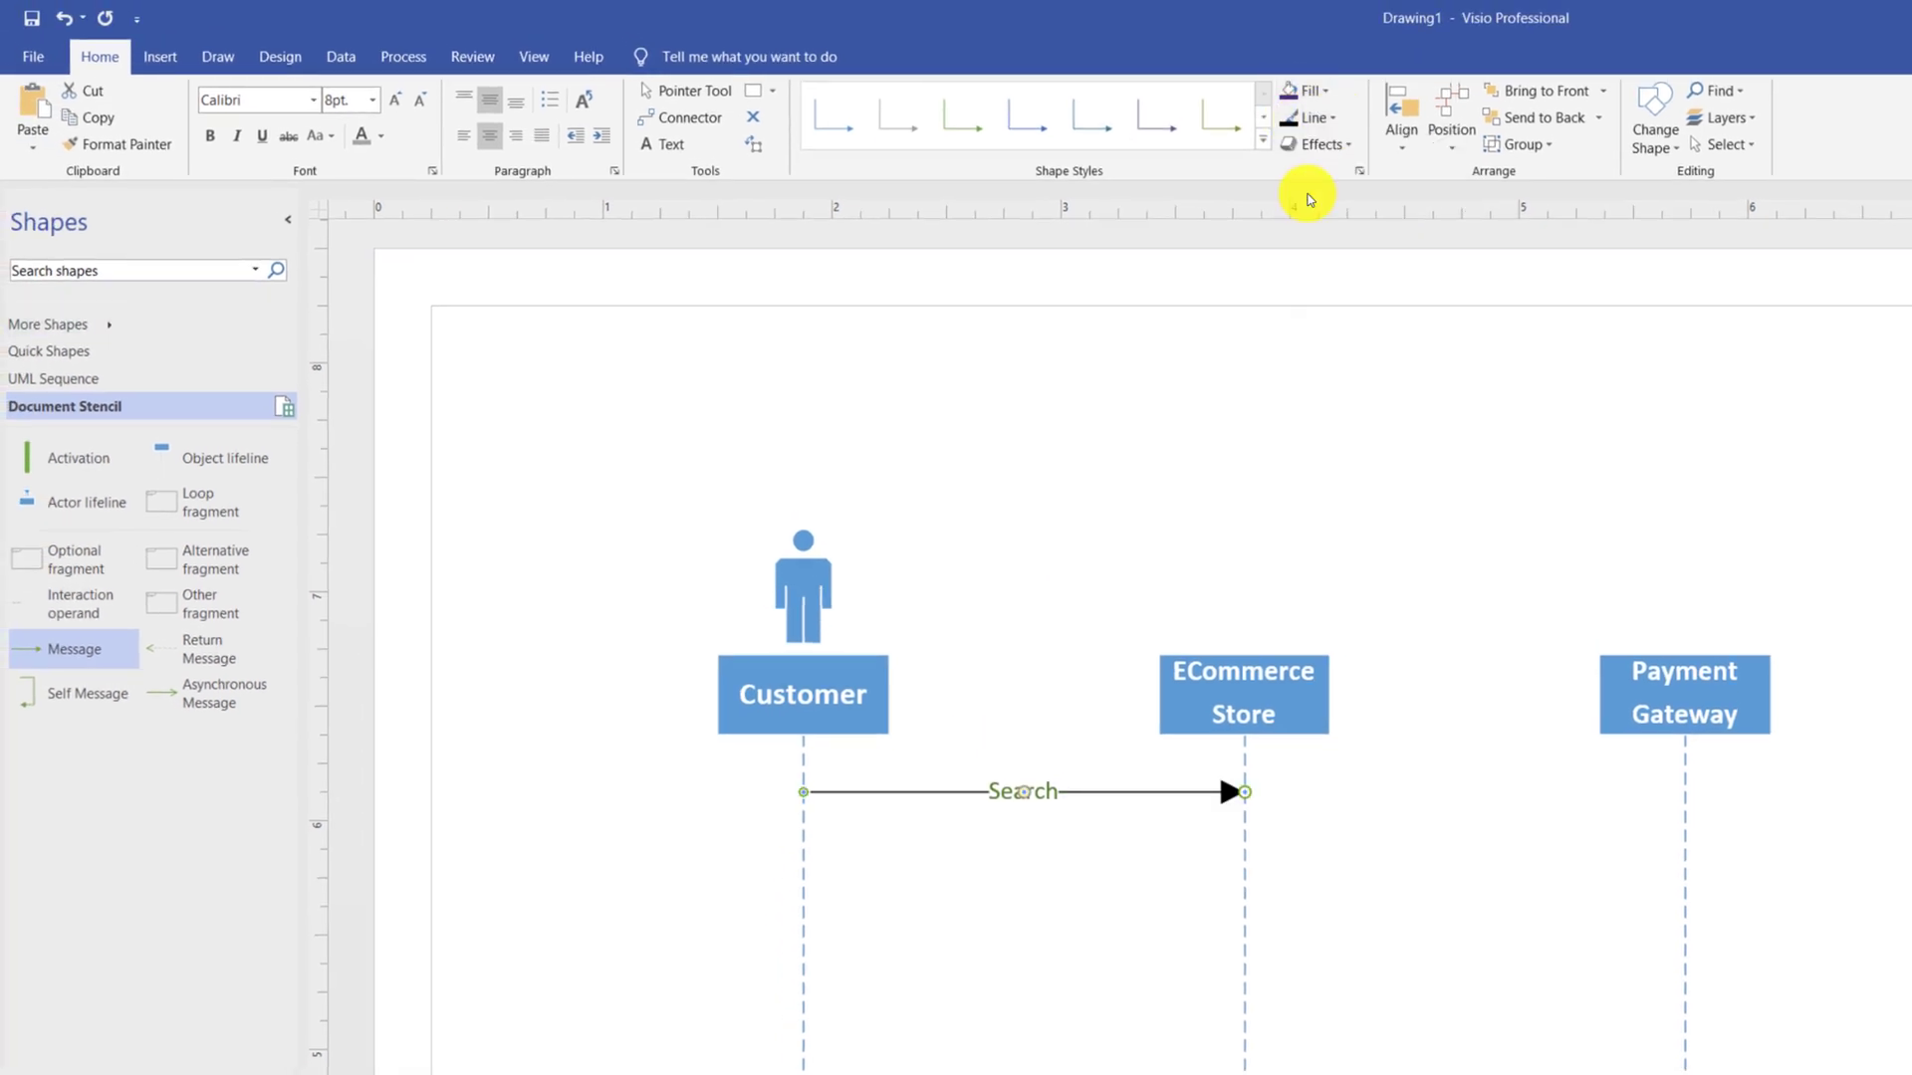
pyautogui.click(380, 136)
pyautogui.click(381, 215)
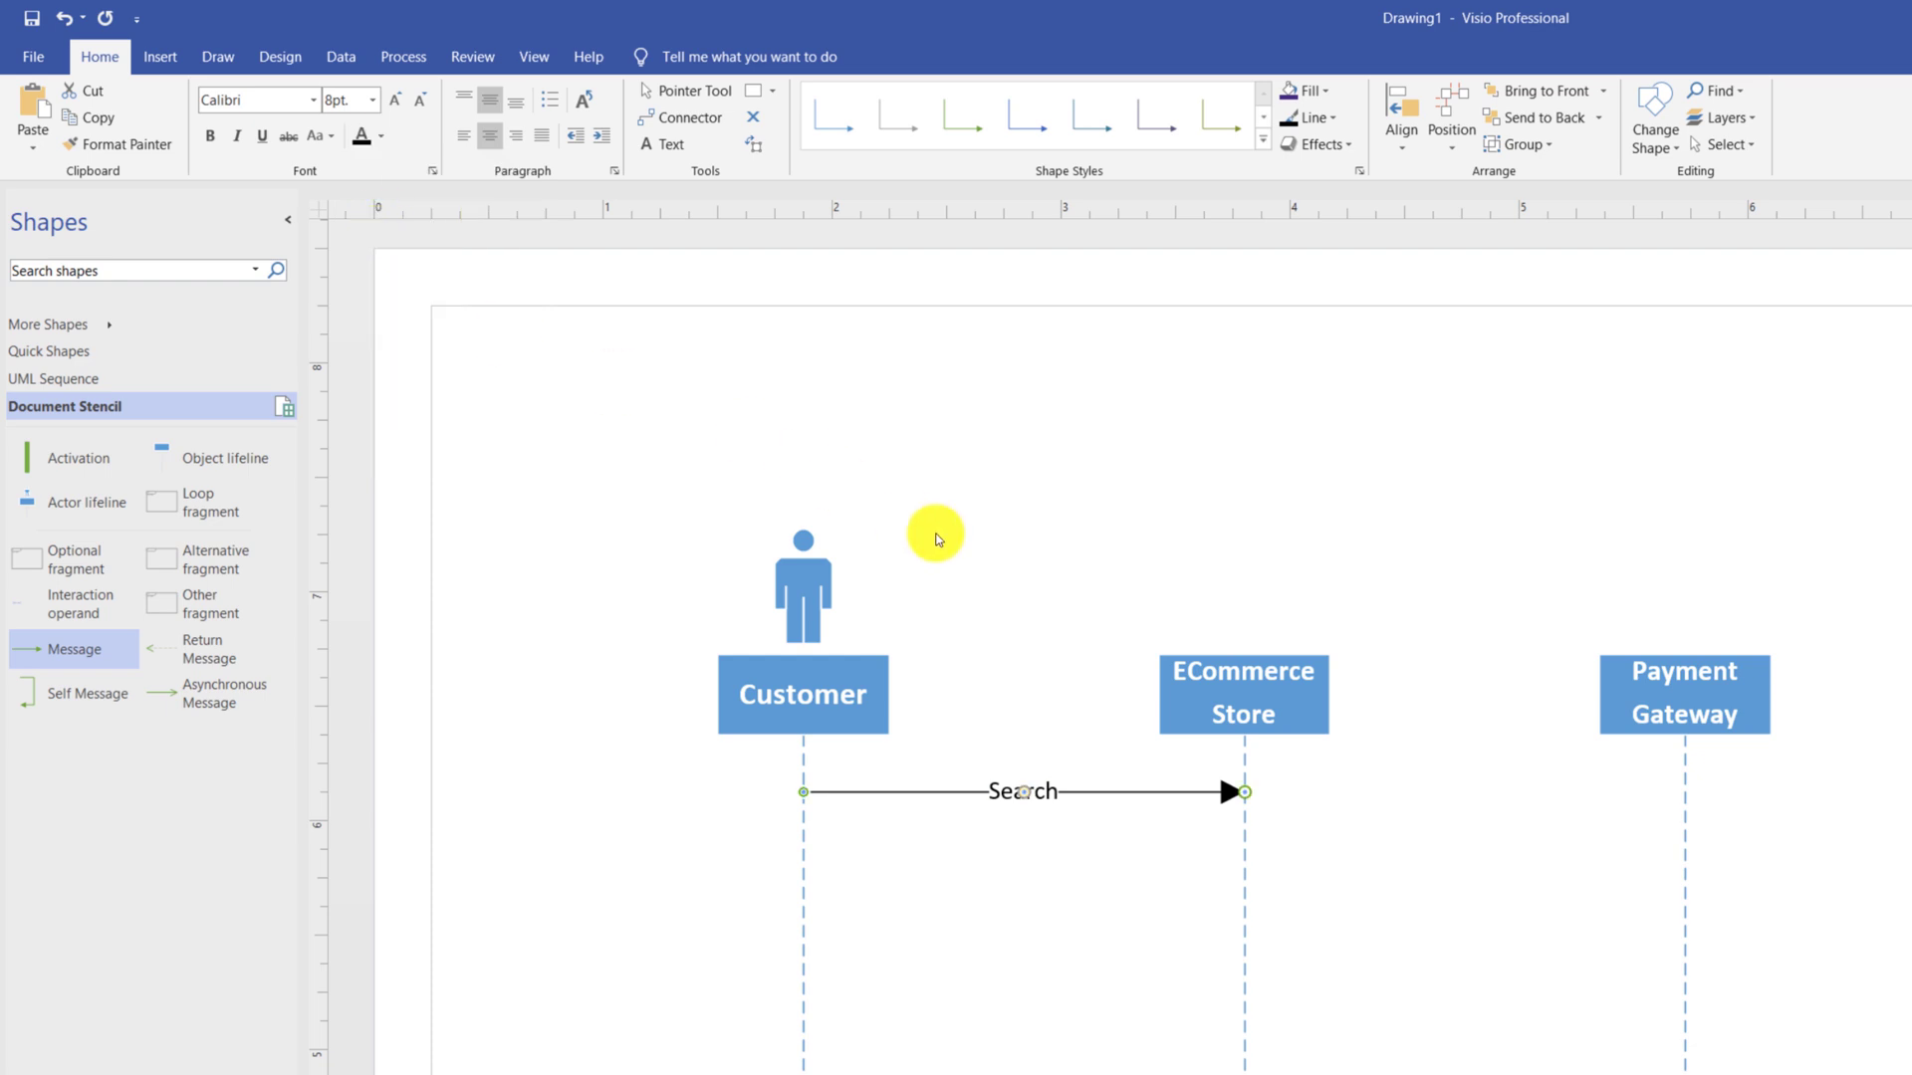
pyautogui.click(1060, 512)
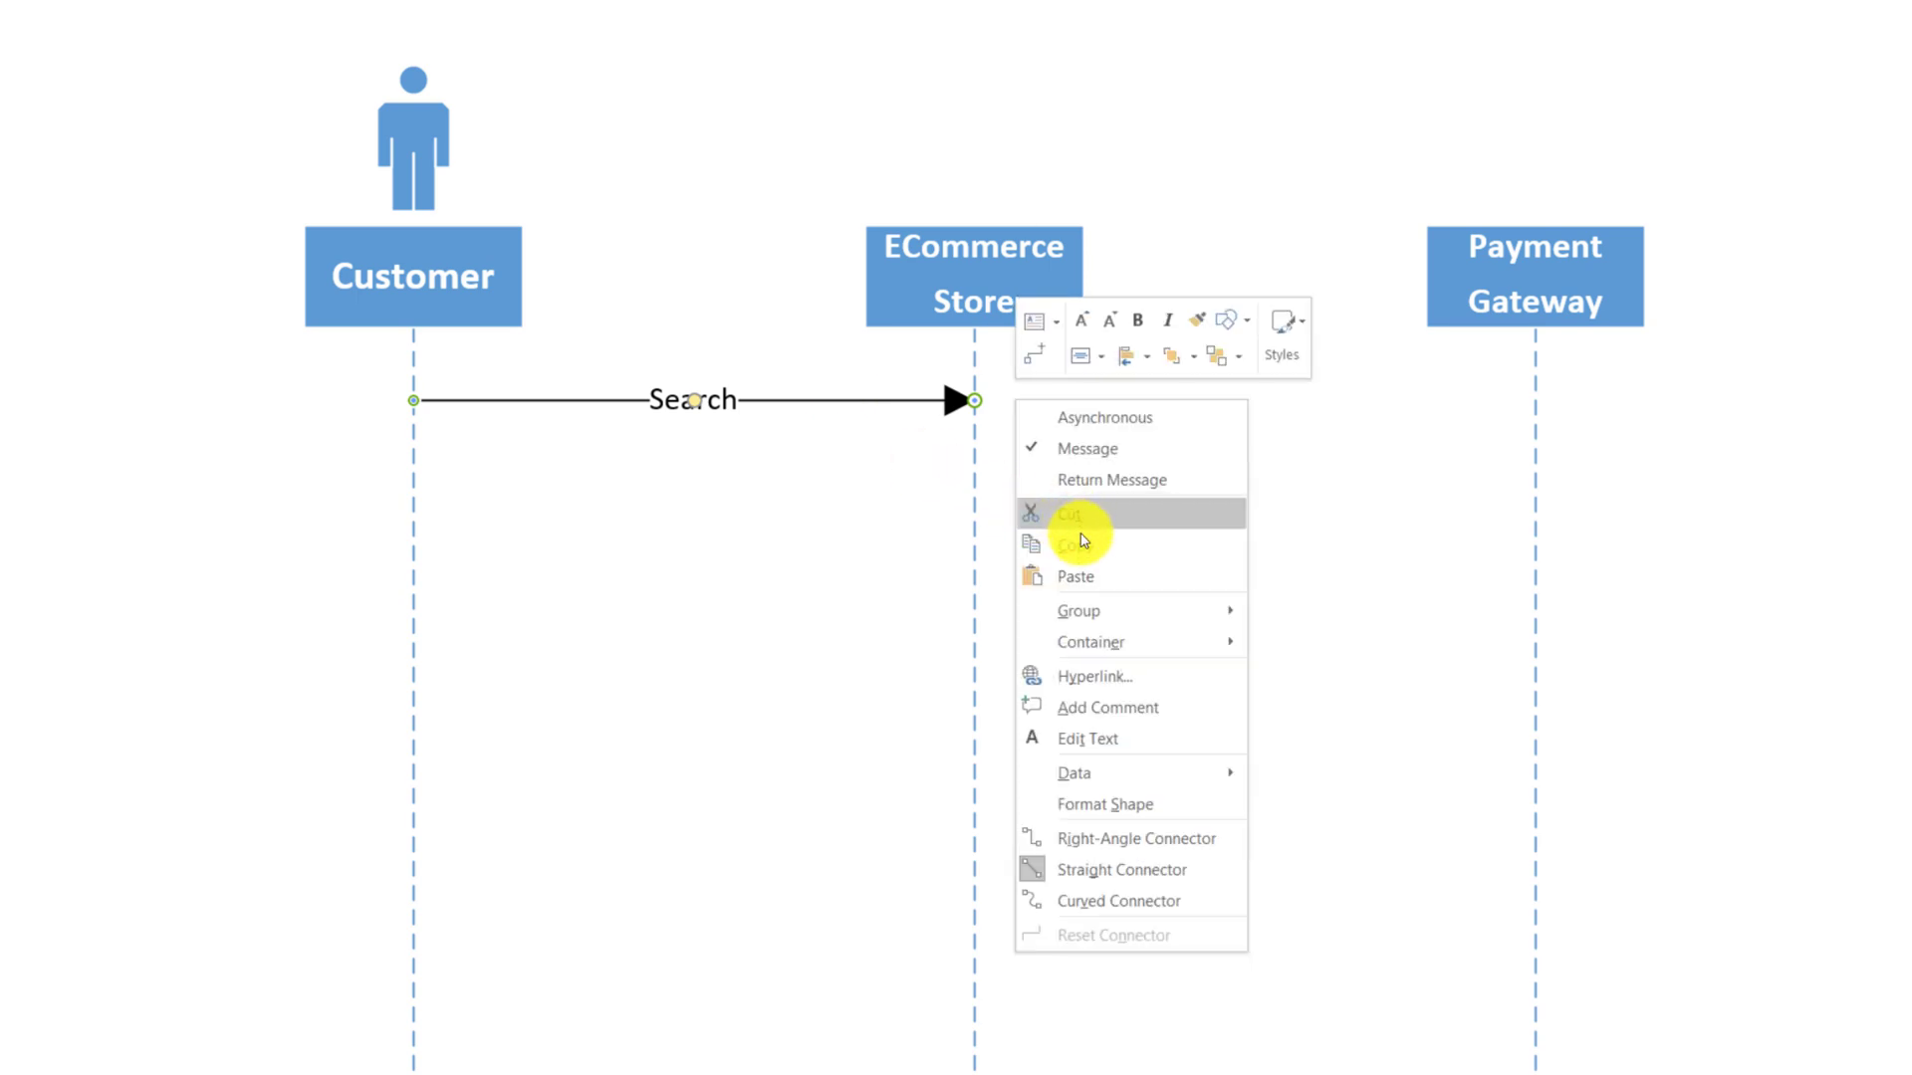
# Step: Copy the Search message and bring up the paste option on blank canvas
pyautogui.click(1082, 543)
pyautogui.rightClick(738, 532)
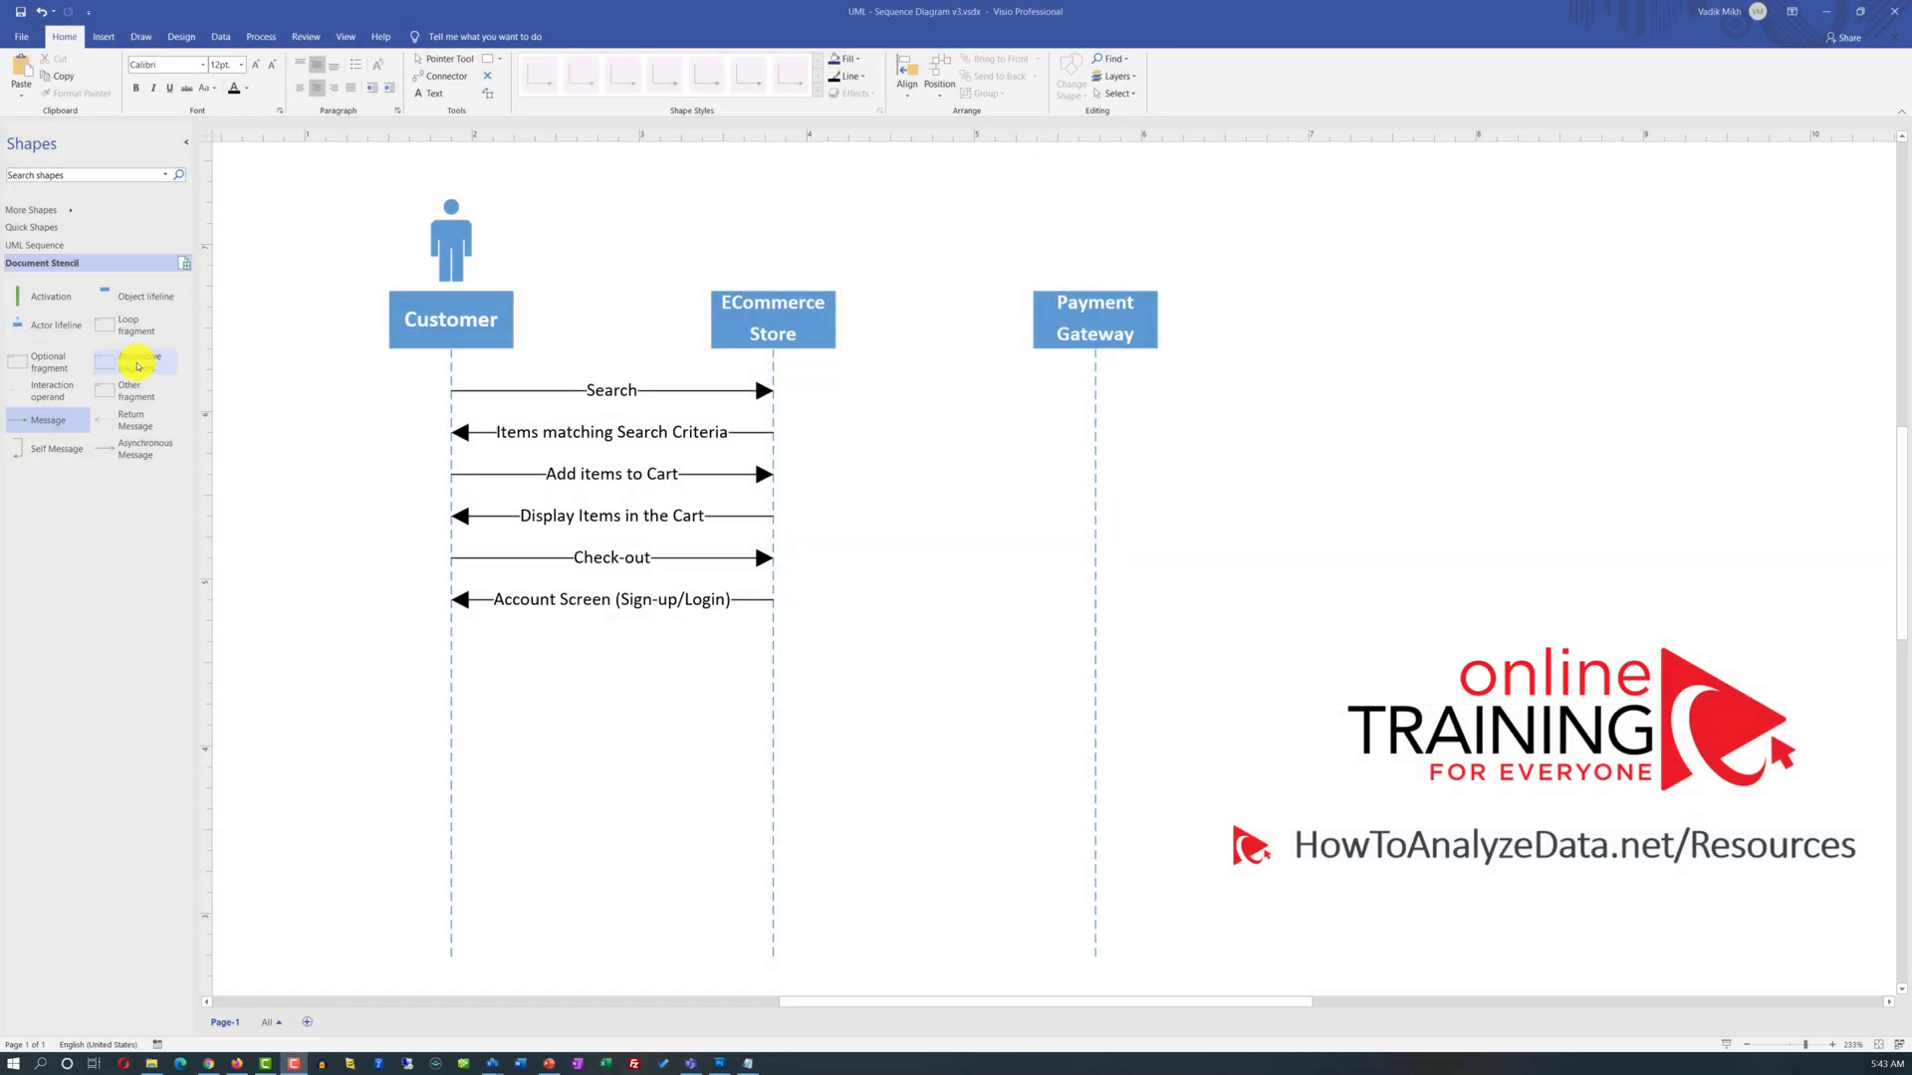
# Step: Place an Alternative fragment just below the Account Screen message
pyautogui.moveTo(135, 360); pyautogui.dragTo(636, 773)
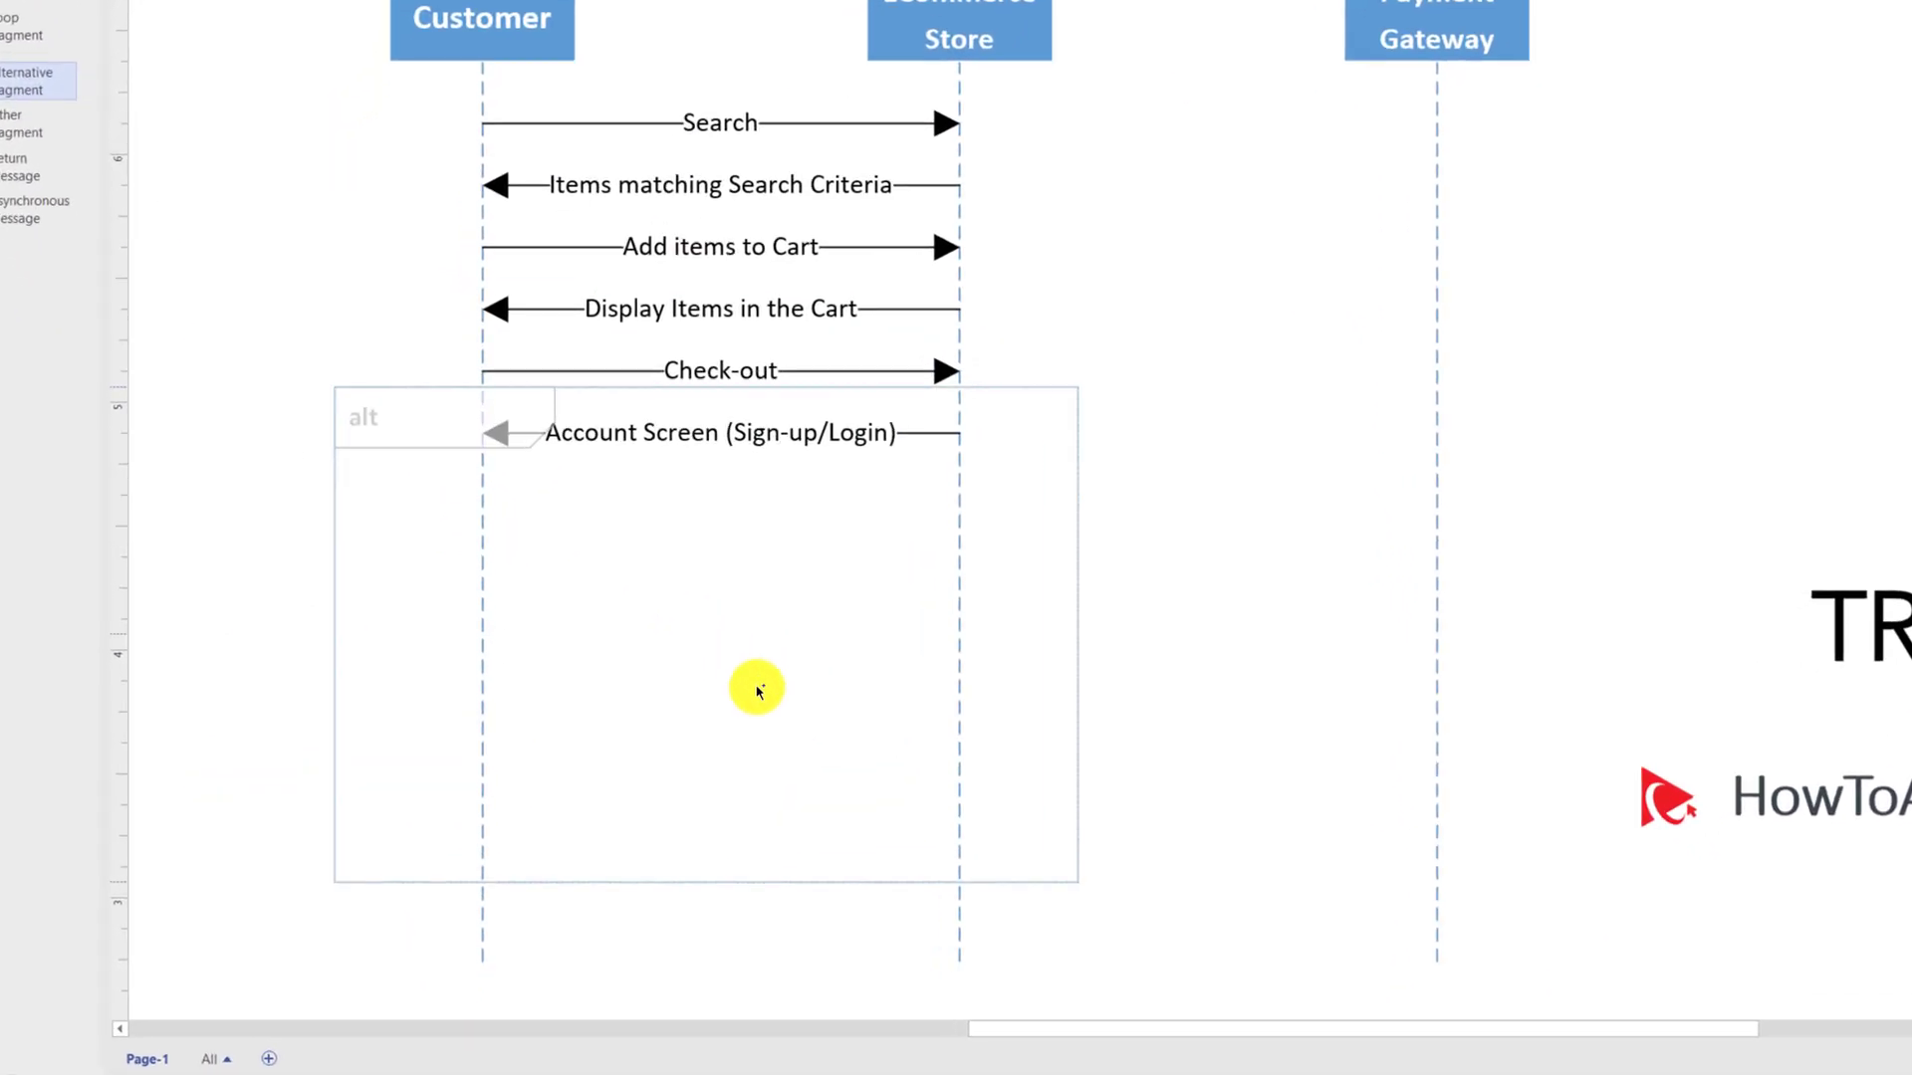
pyautogui.moveTo(756, 689); pyautogui.dragTo(737, 752)
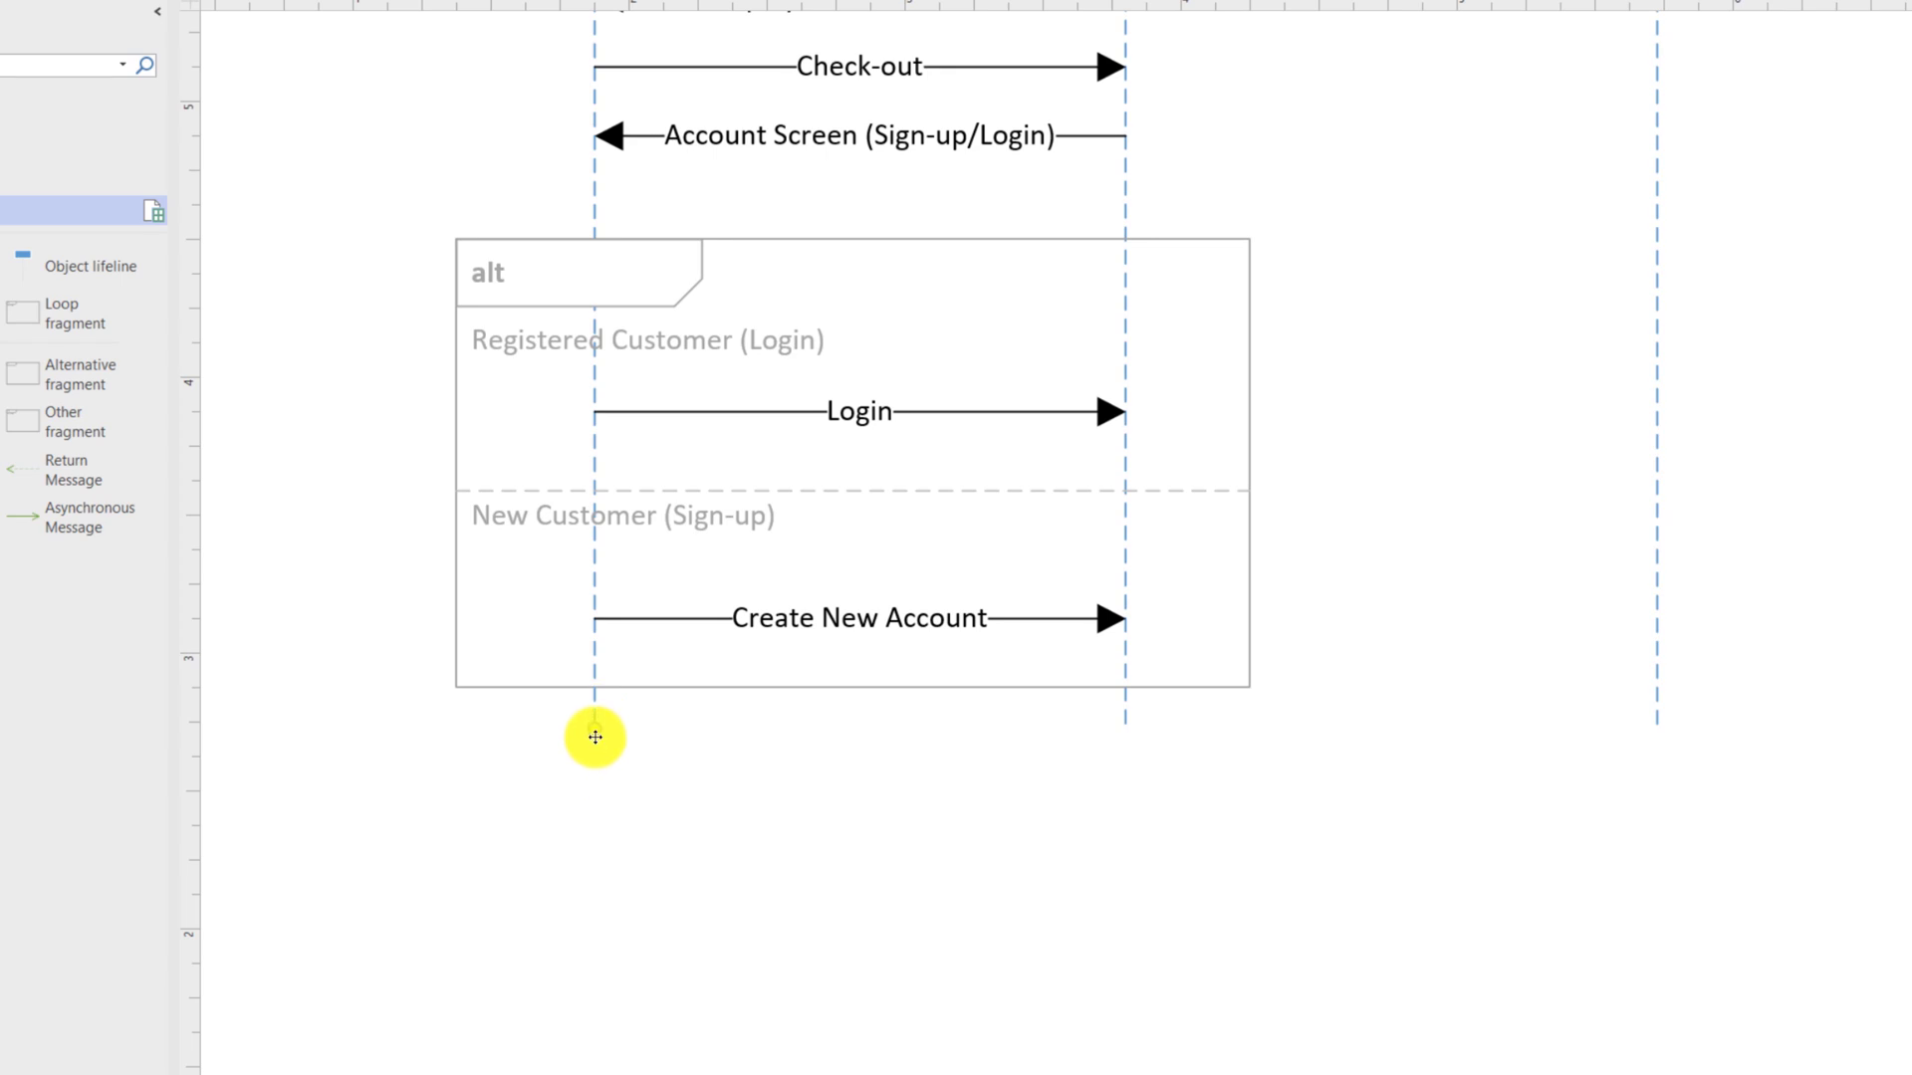
# Step: Extend the Customer and ECommerce Store lifelines down to the page bottom
pyautogui.moveTo(595, 736); pyautogui.dragTo(573, 1067)
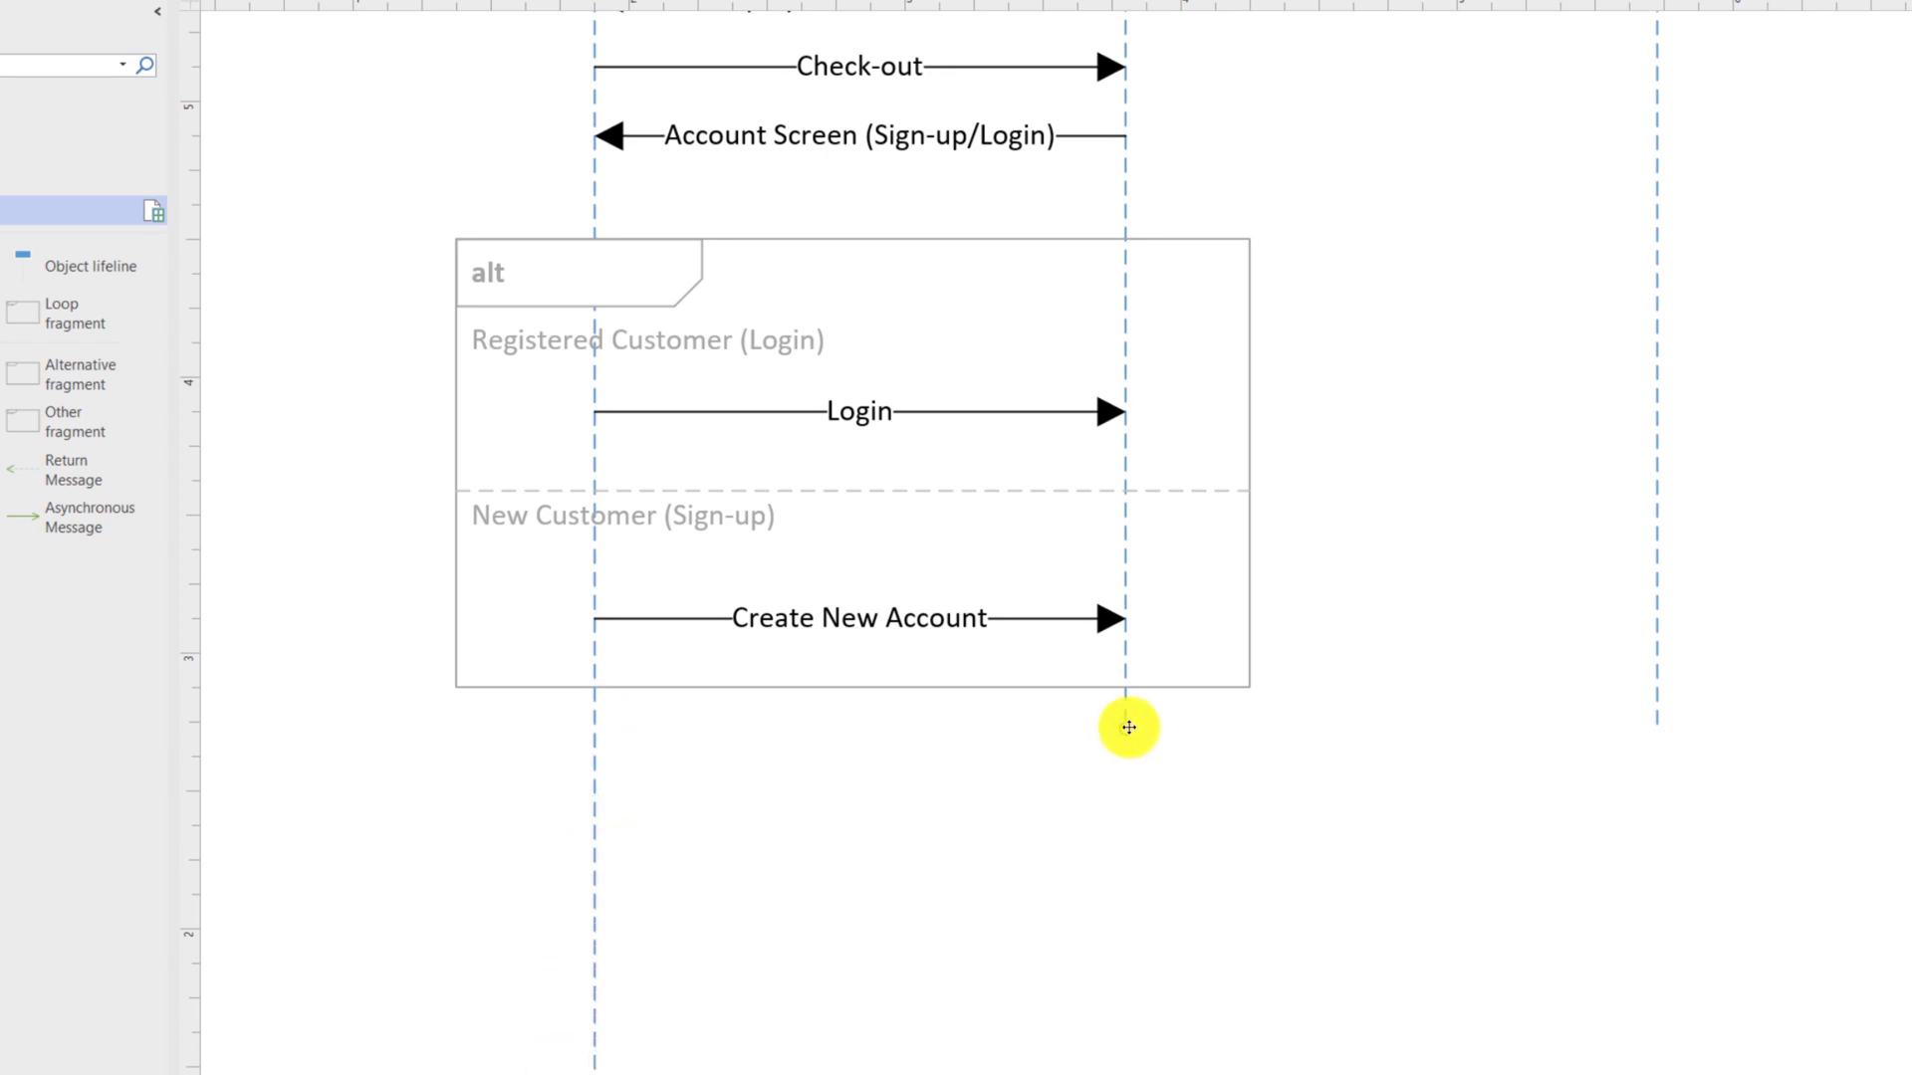
pyautogui.moveTo(1127, 726); pyautogui.dragTo(1126, 1067)
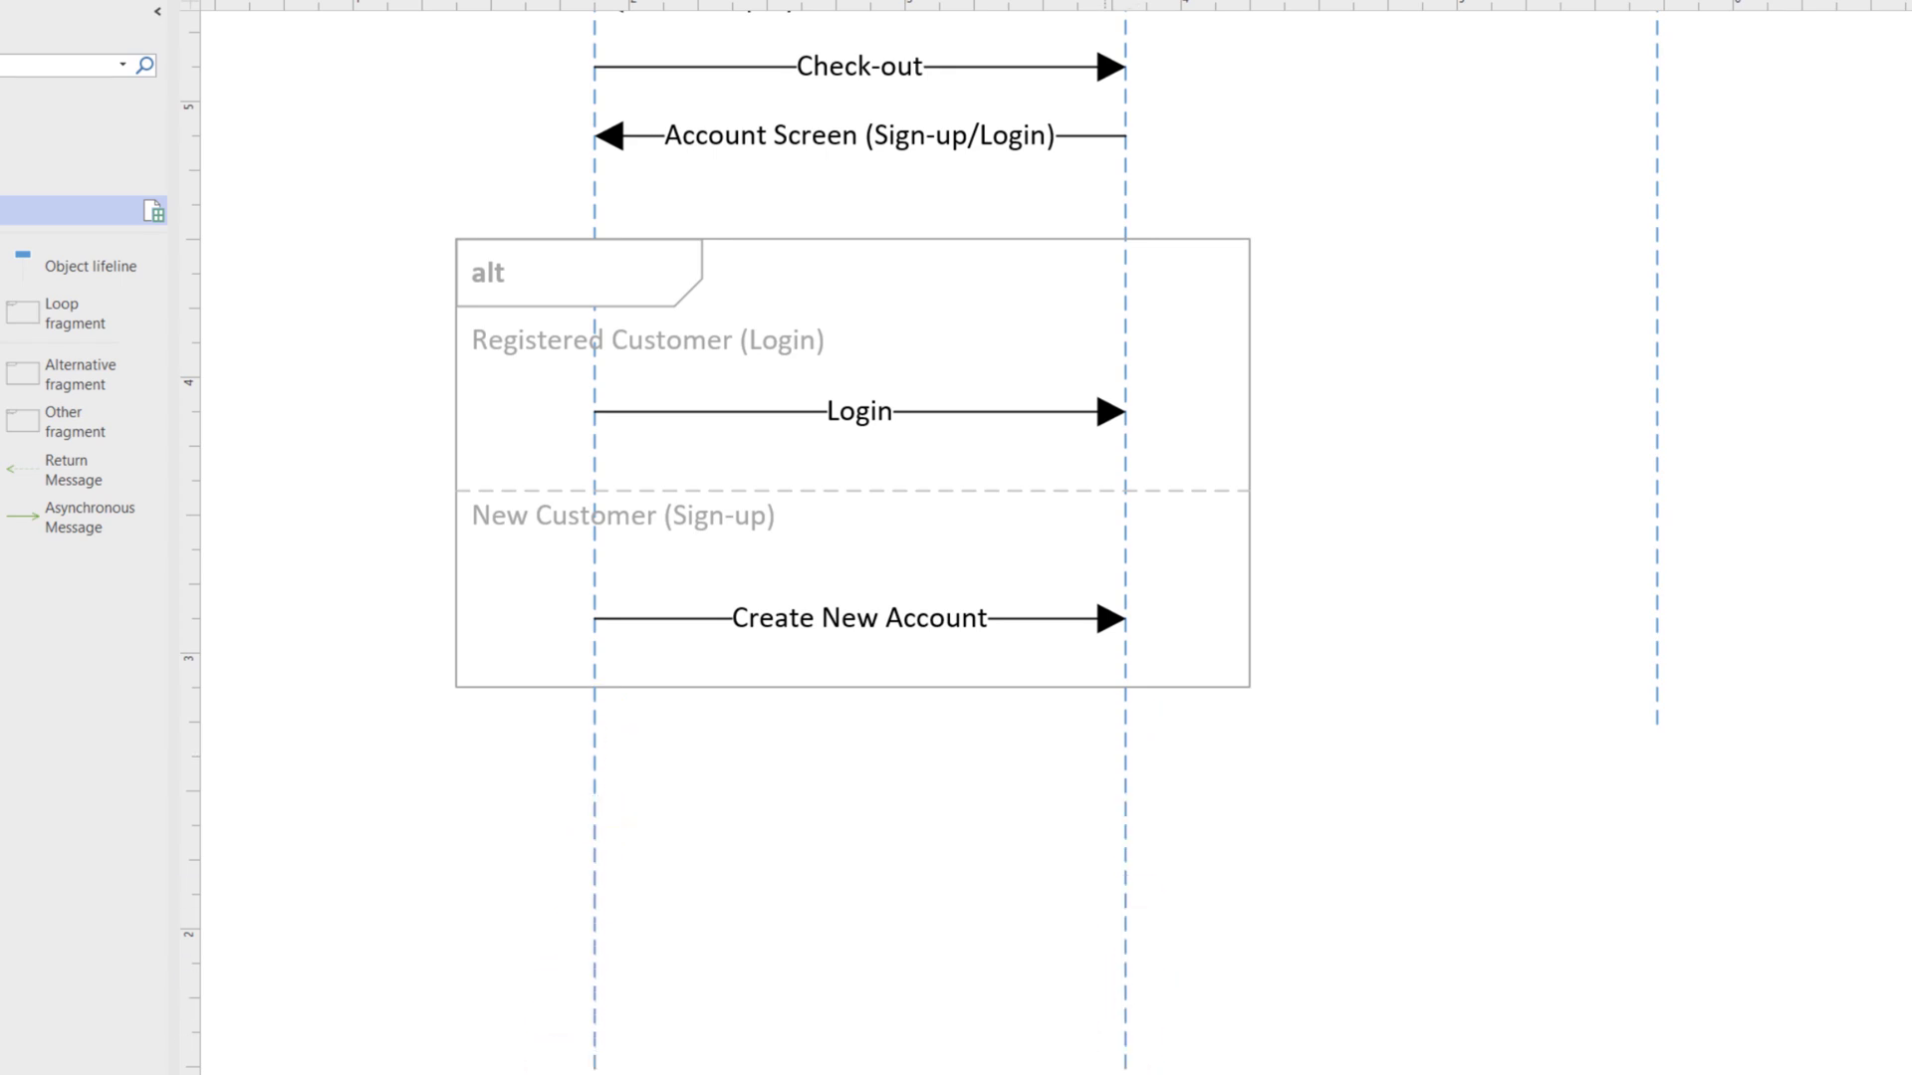